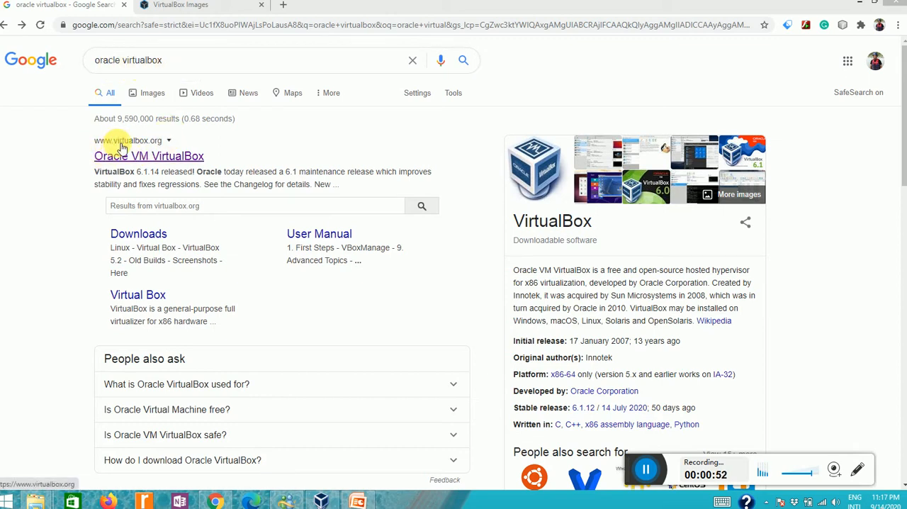
- Start downloading the VirtualBox 6.1.14 package for Windows hosts from virtualbox.org, and cancel the download
left_click(160, 158)
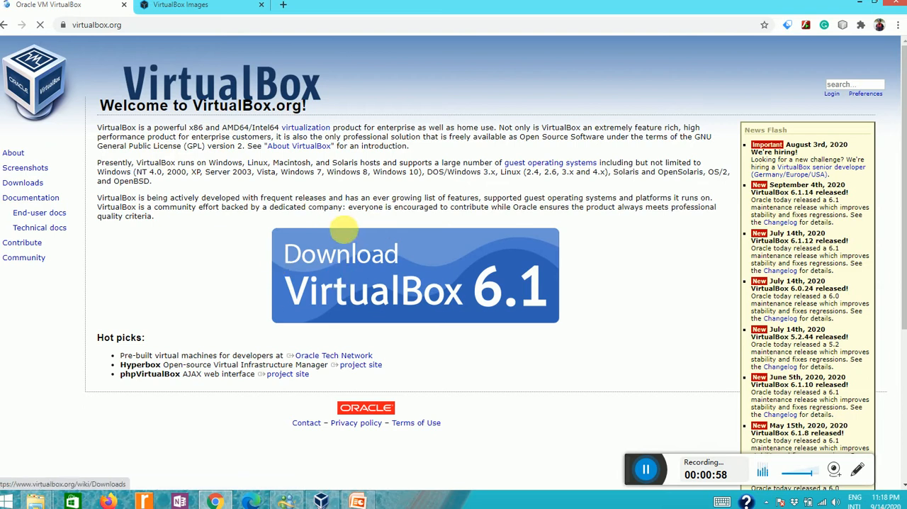
left_click(453, 282)
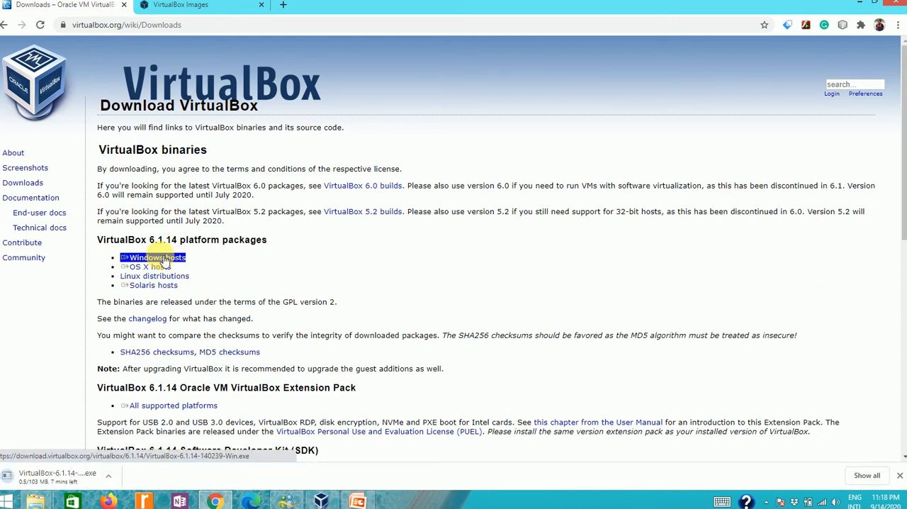
left_click(109, 476)
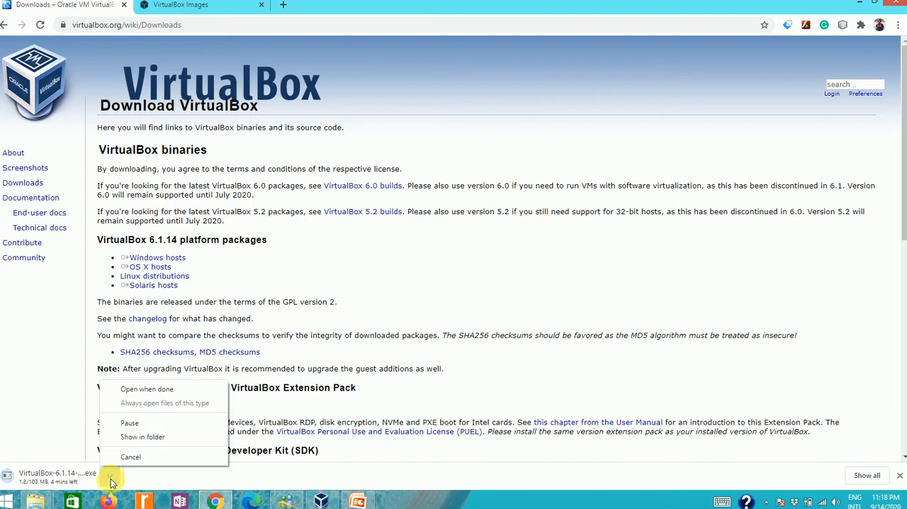
left_click(123, 459)
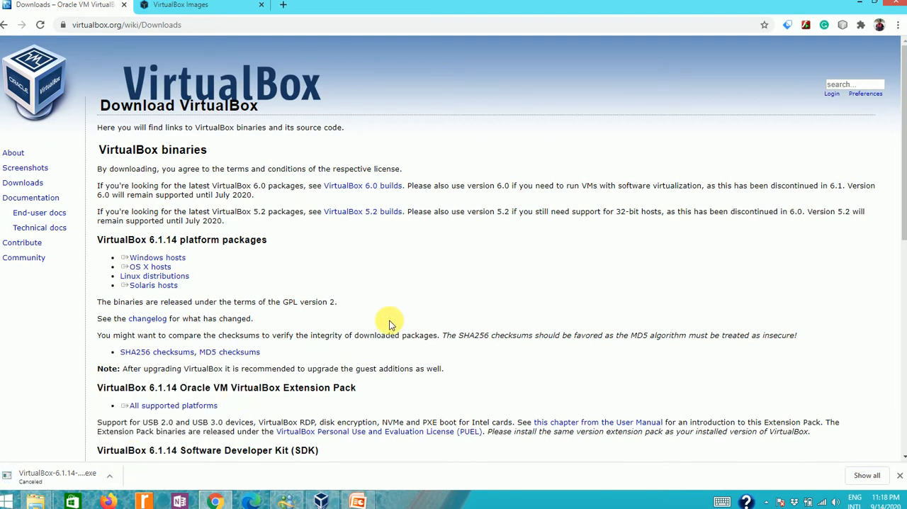
left_click(857, 4)
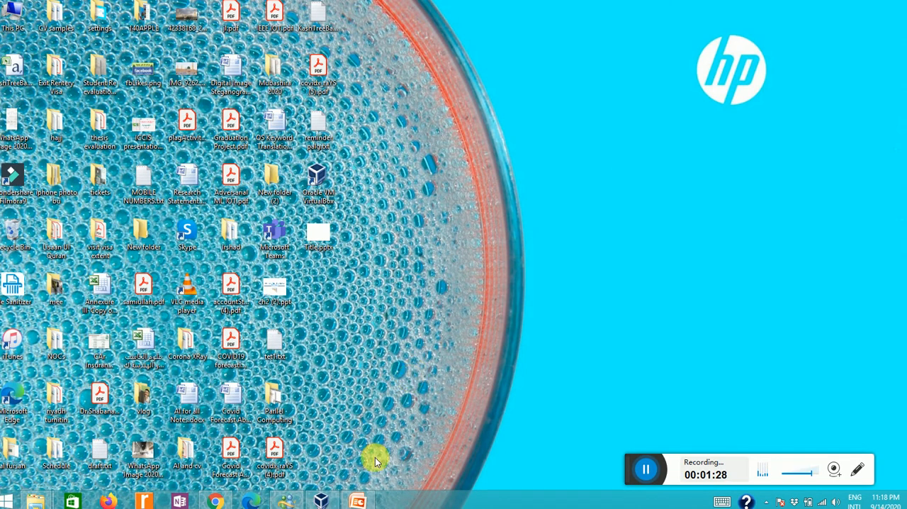
- Bring up the Oracle VM VirtualBox Manager window to view it, and minimize it again
mouse_move(360, 498)
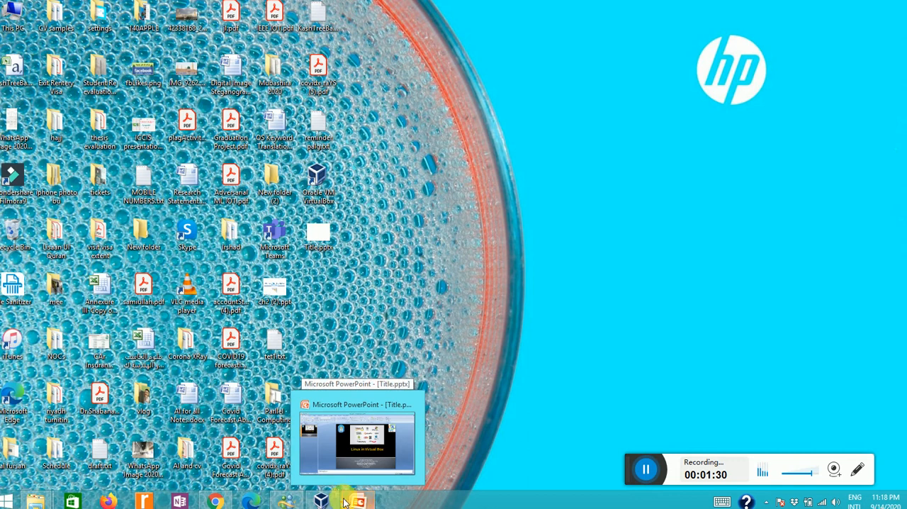
left_click(322, 500)
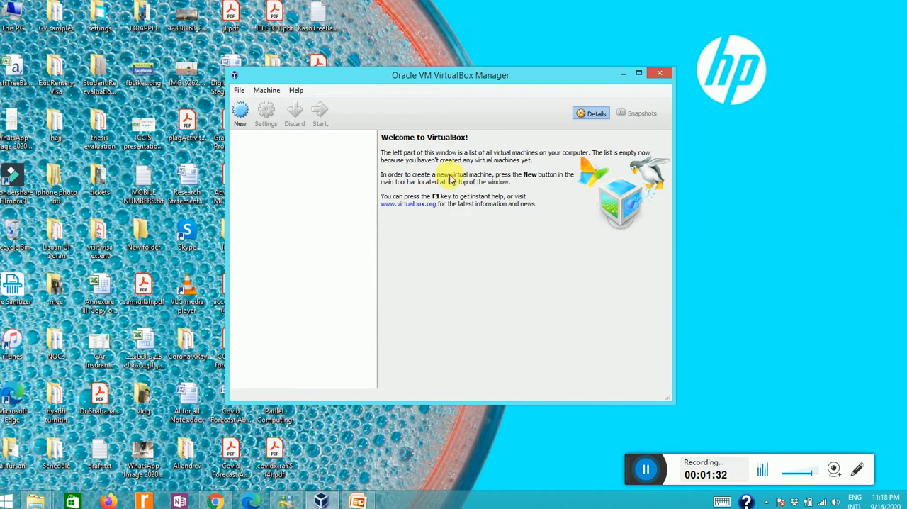
left_click(626, 74)
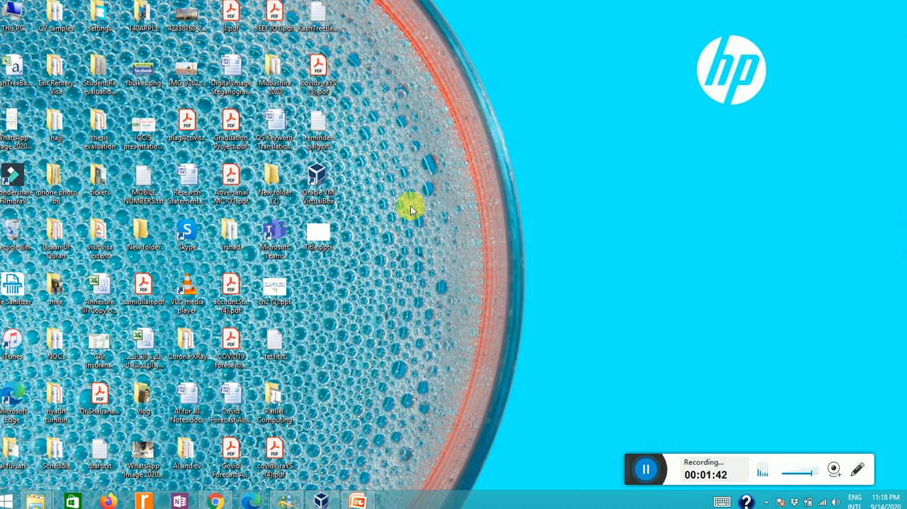
left_click(320, 501)
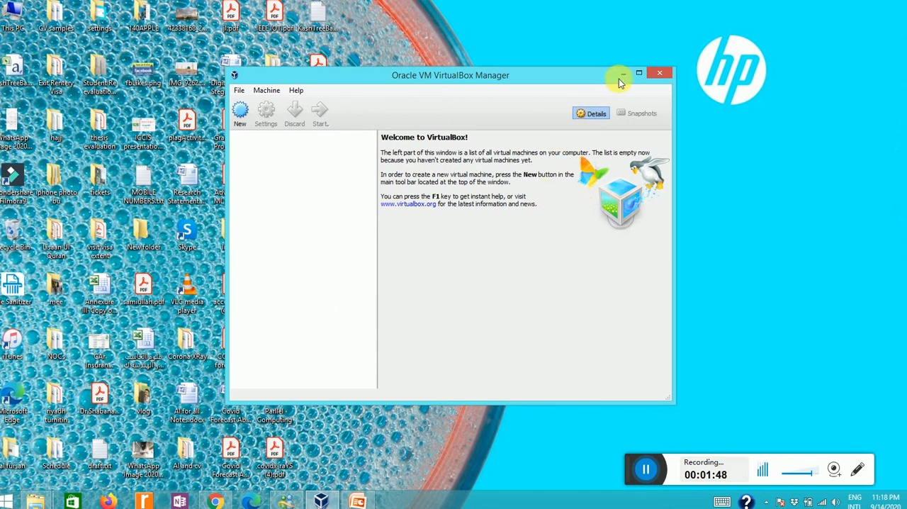
left_click(622, 74)
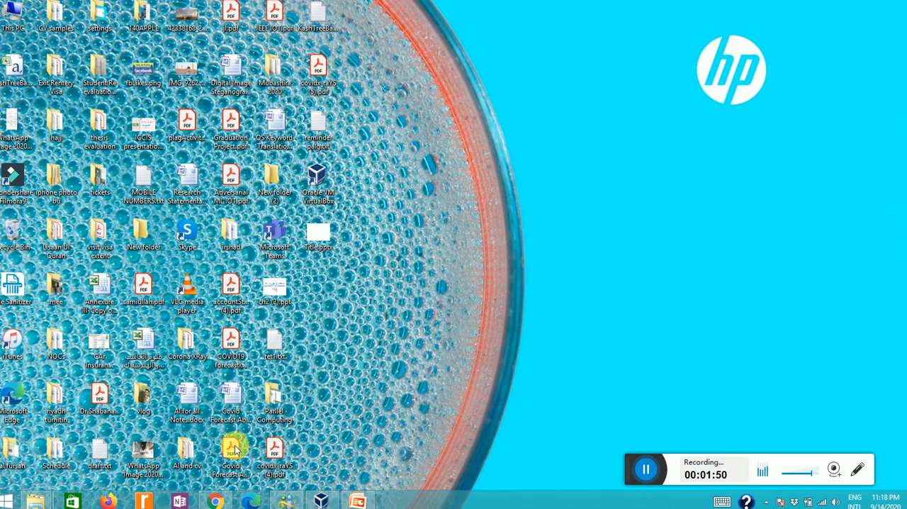
- Switch to Chrome and open the VirtualBox Images page from the osboxes.org home page
left_click(215, 501)
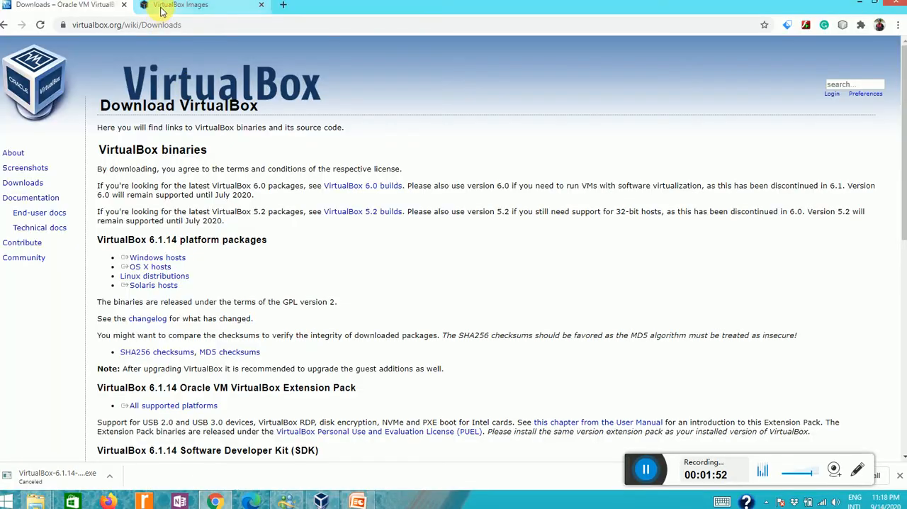
left_click(159, 6)
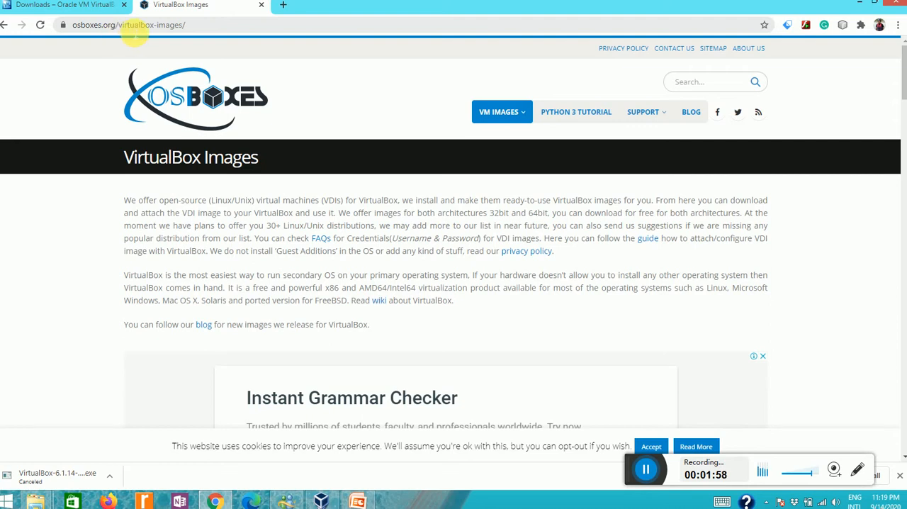
left_click(5, 27)
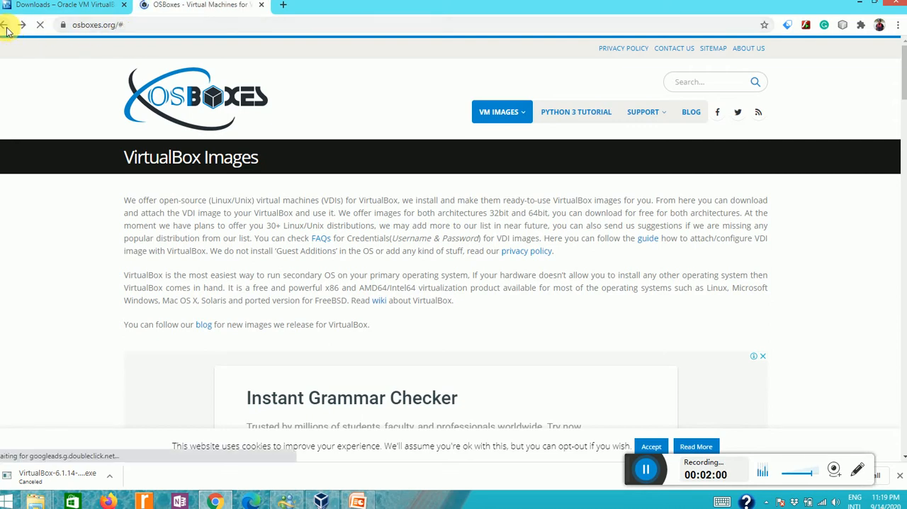
left_click(7, 30)
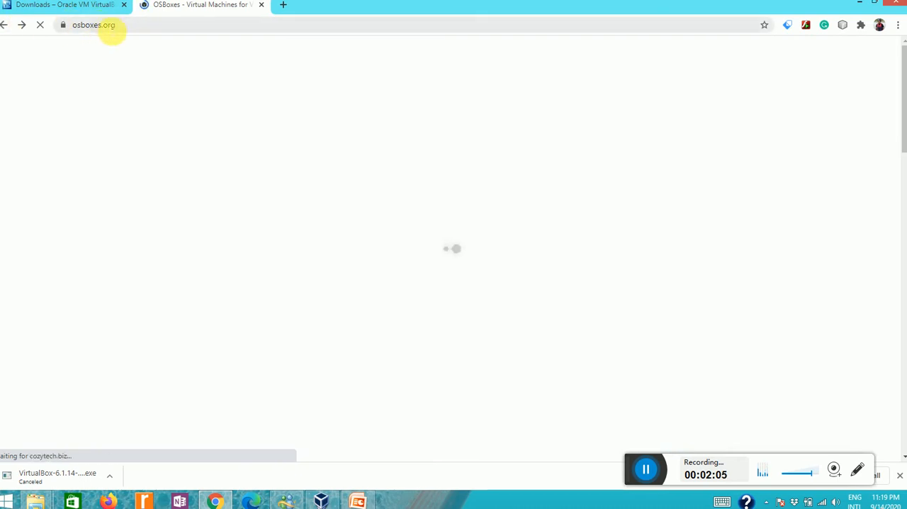
left_click(22, 27)
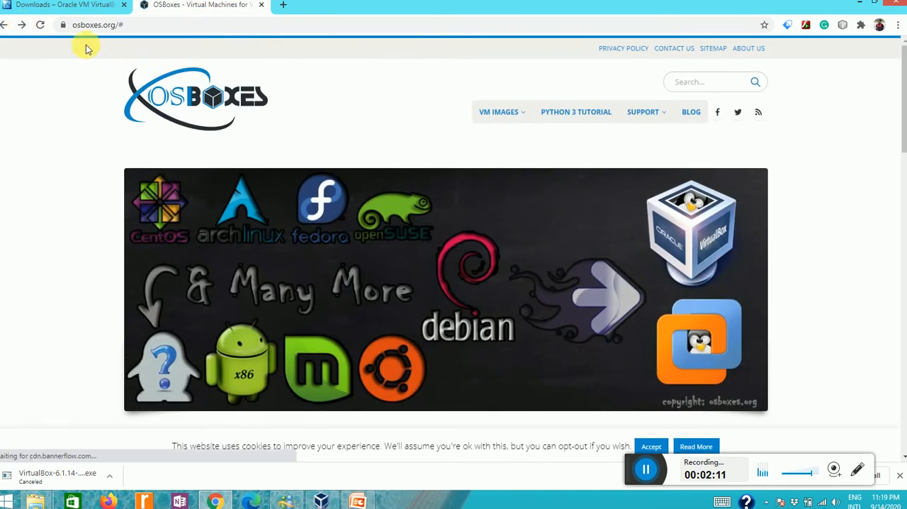
mouse_move(521, 122)
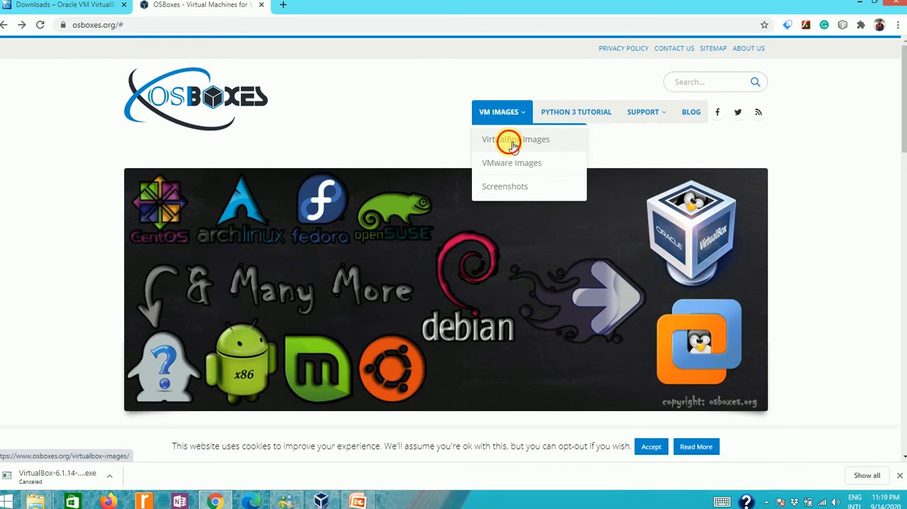
left_click(513, 146)
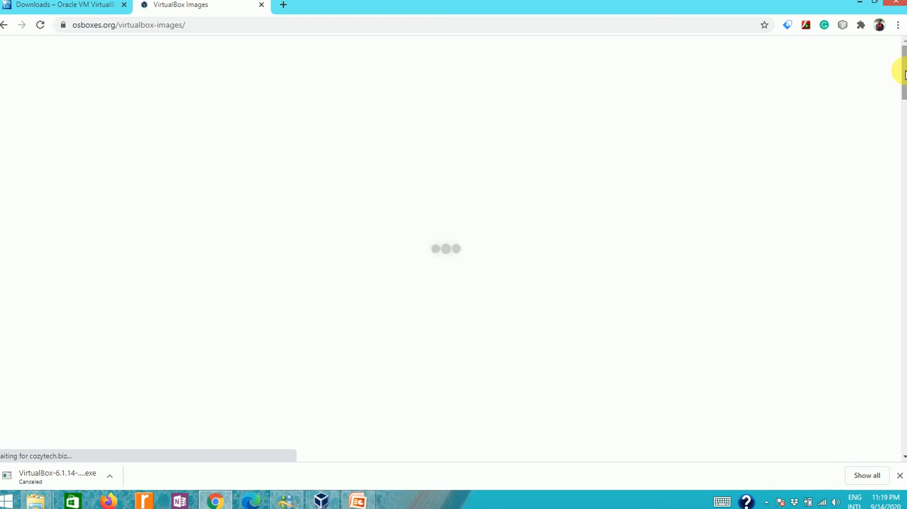
- Expand CentOS in the list of distributions and open its VirtualBox (VDI) image page
left_click_drag(904, 71, 891, 178)
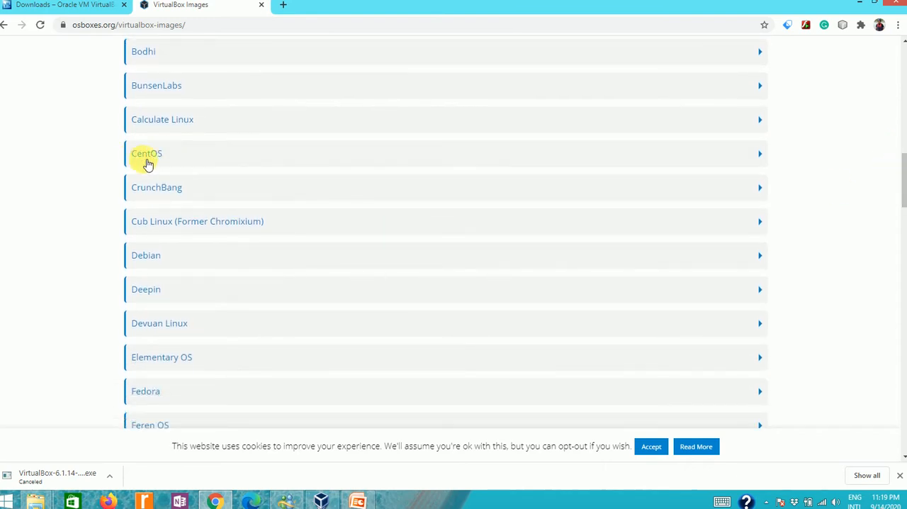
left_click(760, 155)
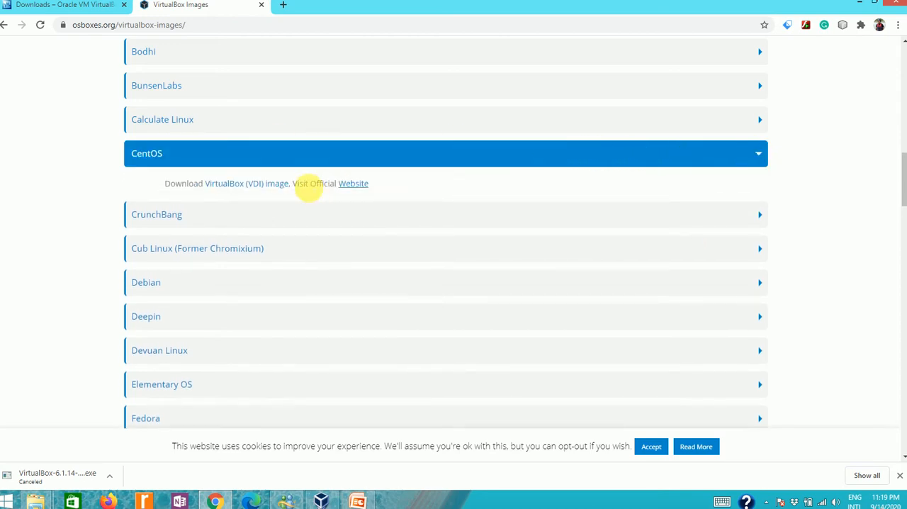
left_click(256, 185)
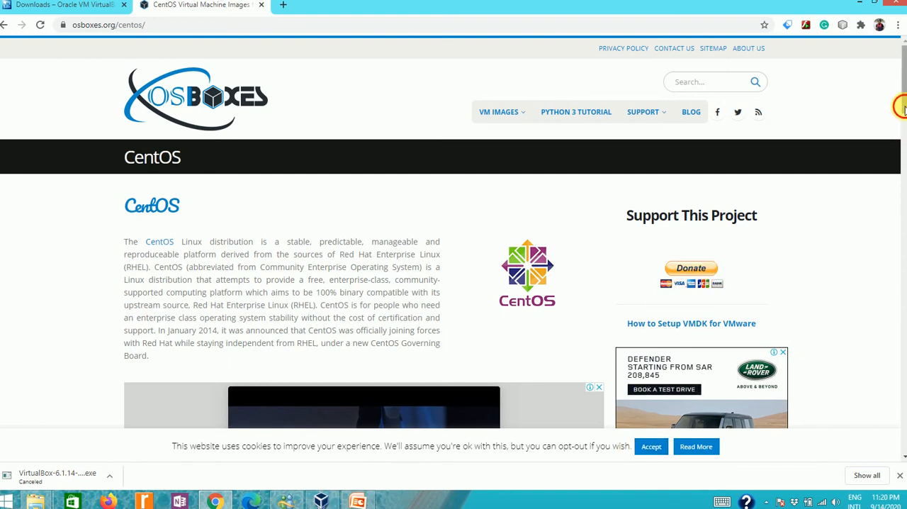
- View the account and keyboard layout information for the CentOS 8.2.2004 image
scroll(901, 146, "down", 1)
scroll(901, 152, "down", 6)
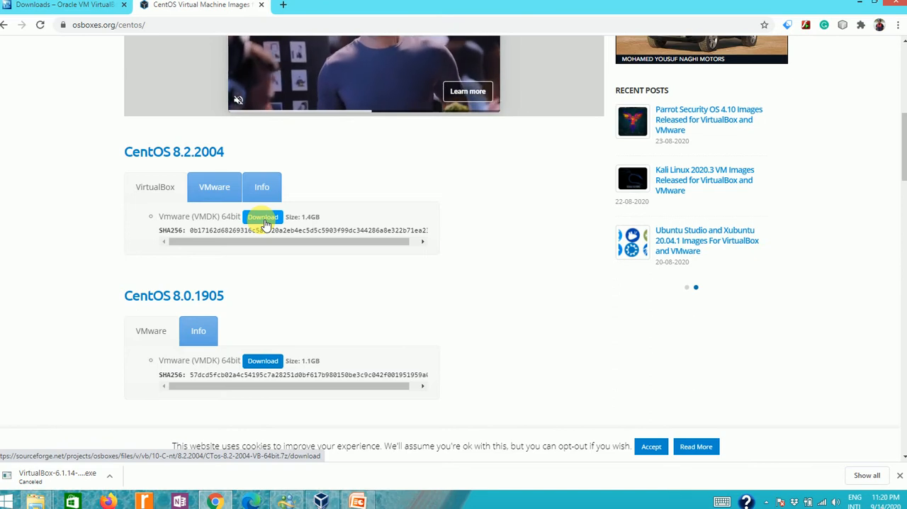
left_click(260, 191)
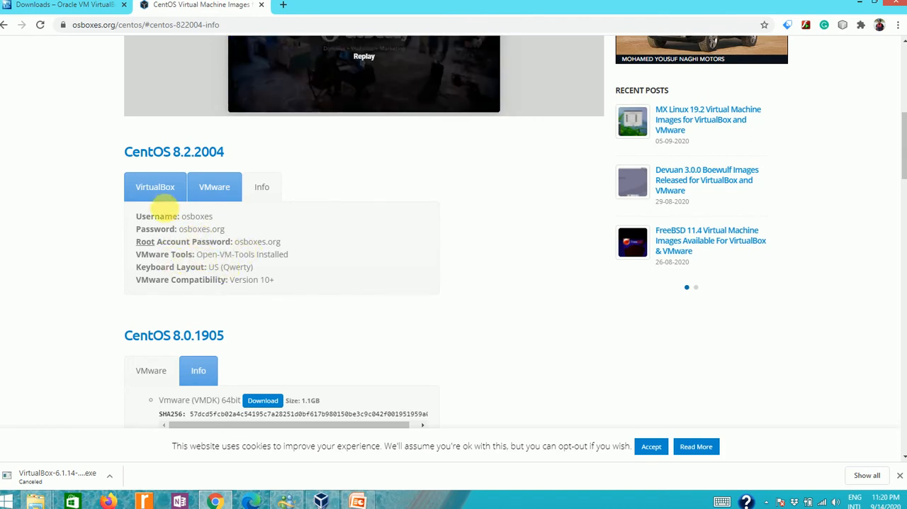
- Start downloading the 64-bit VirtualBox image of CentOS 8.2.2004, cancel the download, and minimize the browser
left_click(157, 190)
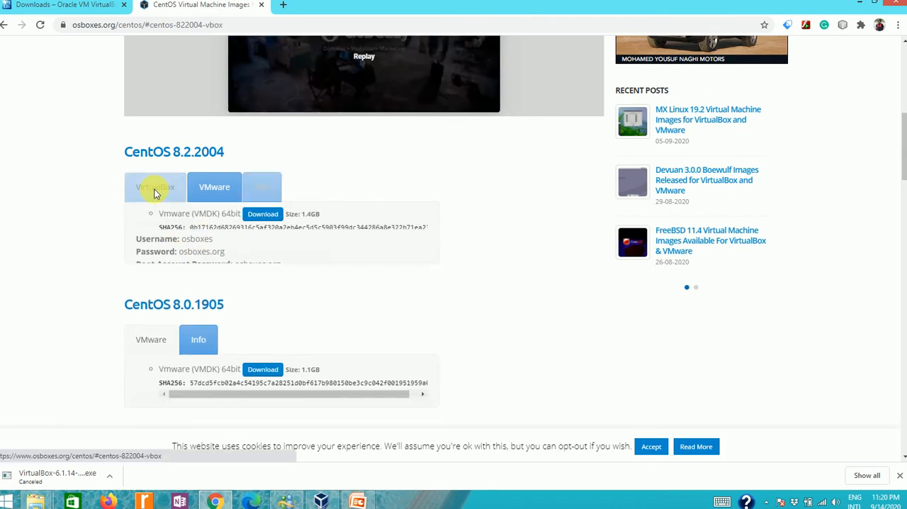
left_click(260, 219)
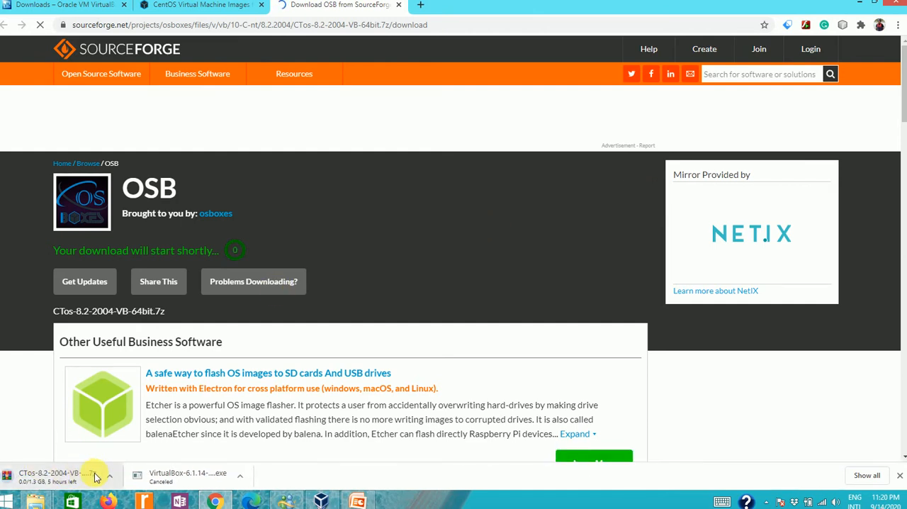
left_click(110, 477)
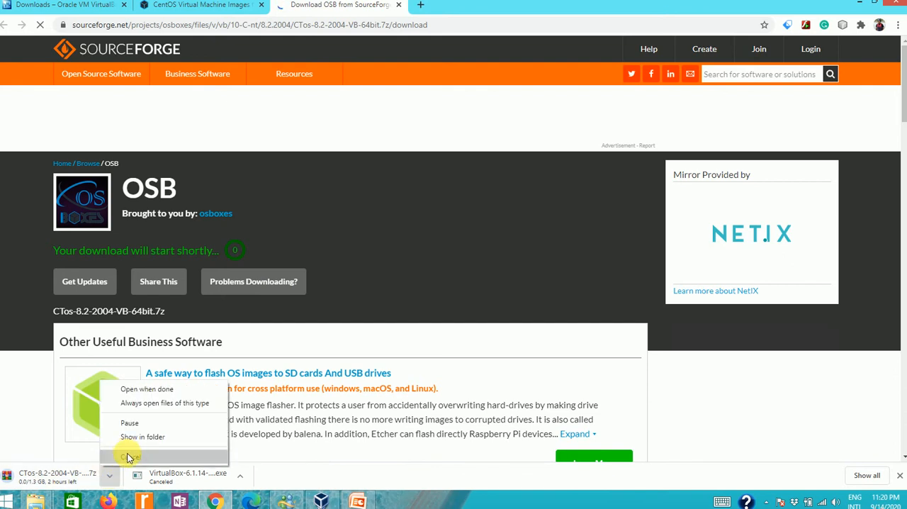
left_click(128, 457)
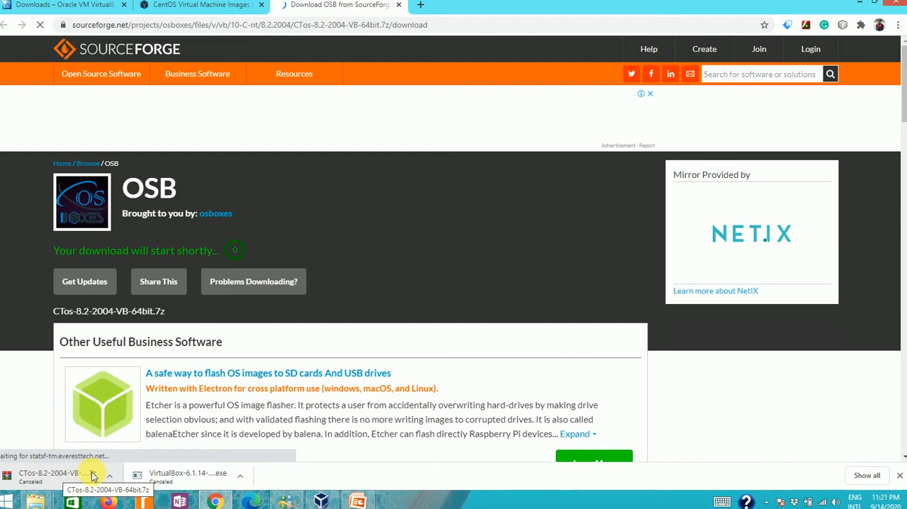
left_click(856, 4)
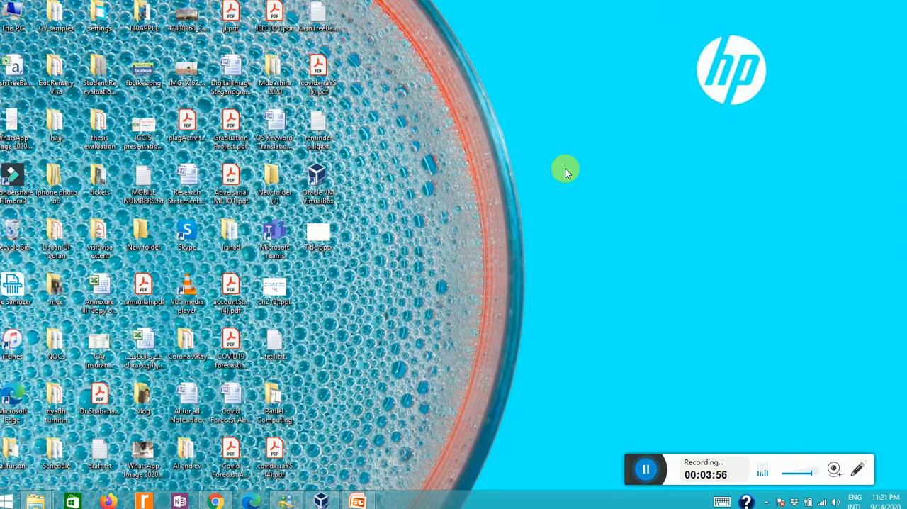
- Switch to the VirtualBoxOs folder in File Explorer and permanently delete its 64bit folder
mouse_move(35, 501)
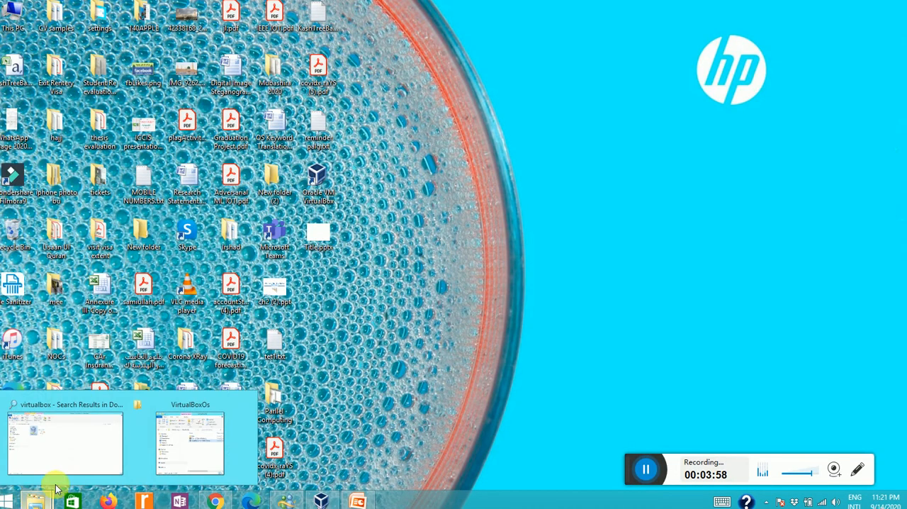
left_click(180, 440)
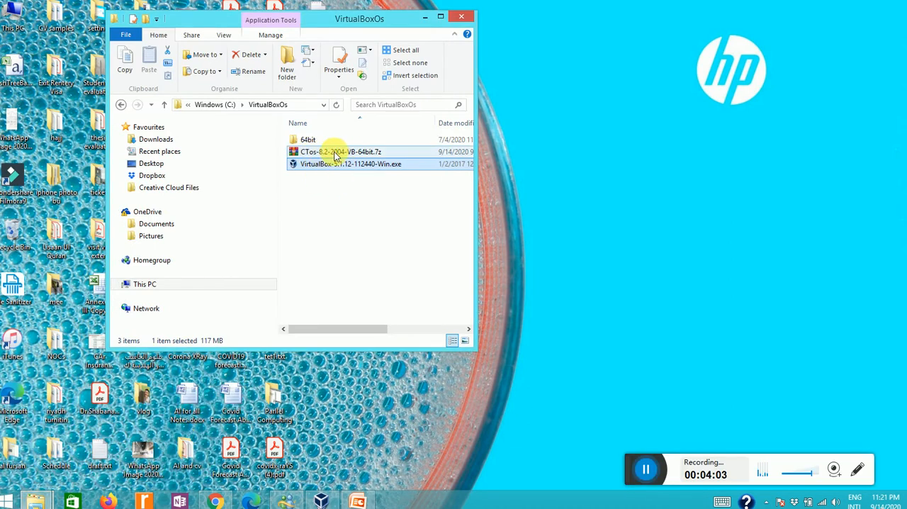
mouse_move(342, 156)
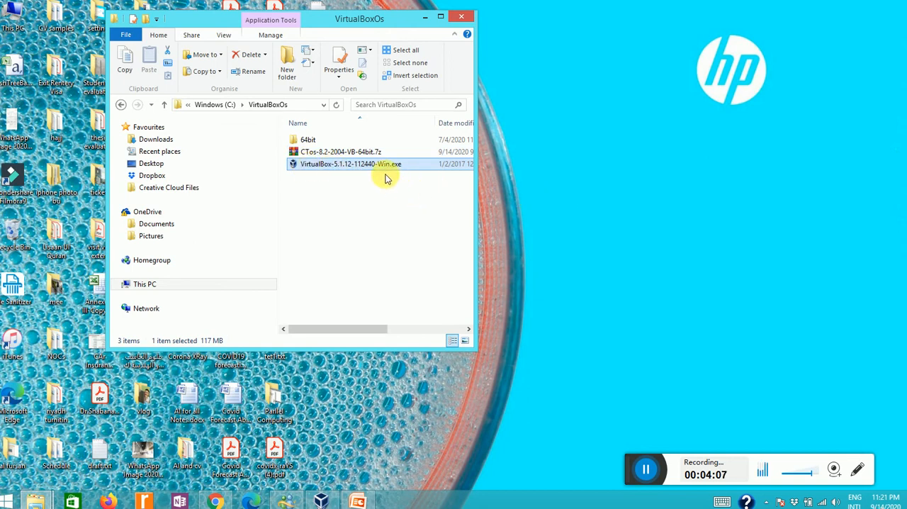
left_click(357, 153)
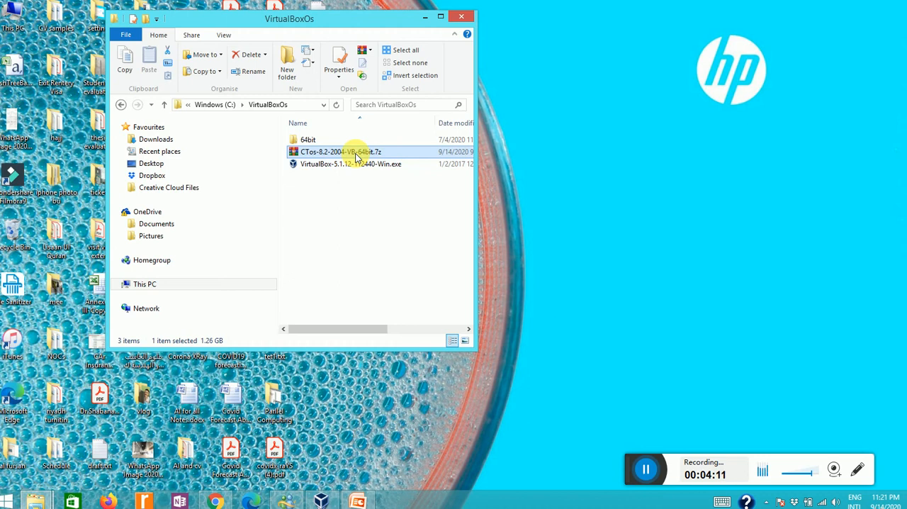
left_click(316, 141)
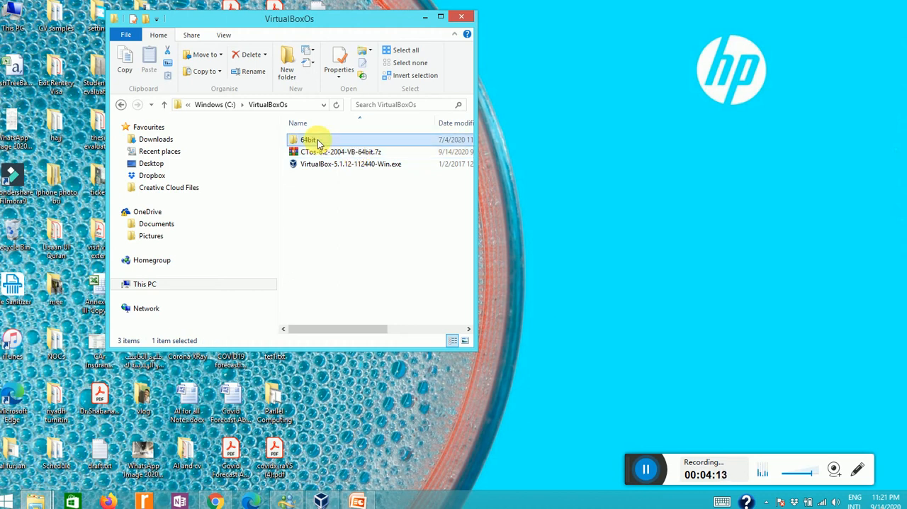
key("shift+Delete")
key("Return")
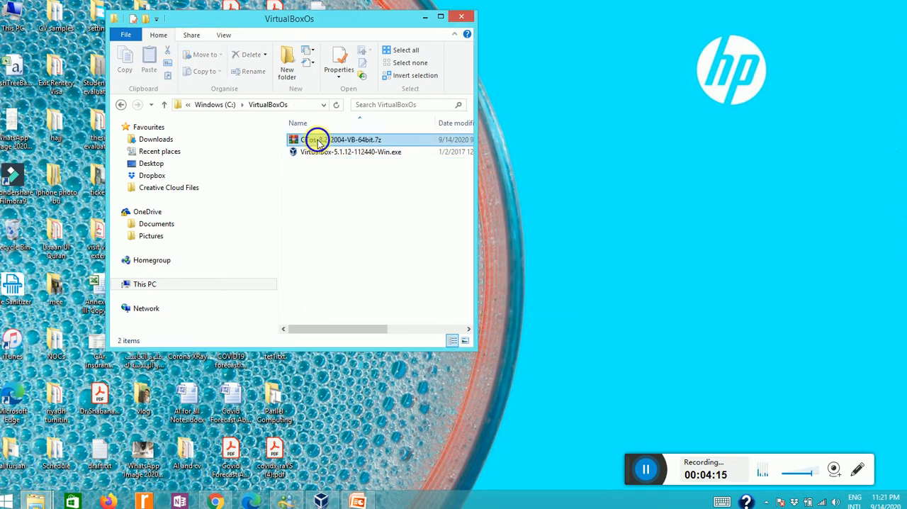
- Extract the CTos-8.2-2004-VB-64bit.7z archive directly into the VirtualBoxOs folder
right_click(318, 140)
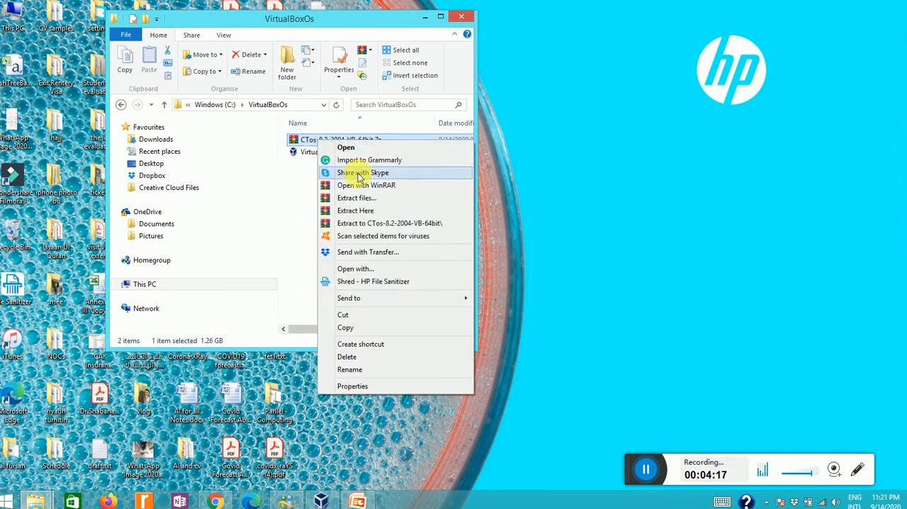
left_click(361, 210)
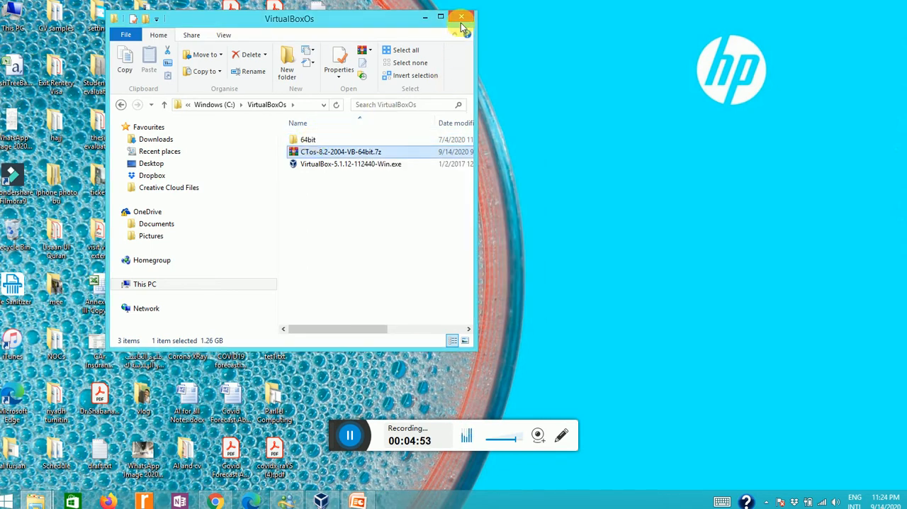
- Minimize the VirtualBoxOs folder, switch to Oracle VM VirtualBox, and begin a new virtual machine named CentOS with type Linux
left_click(425, 17)
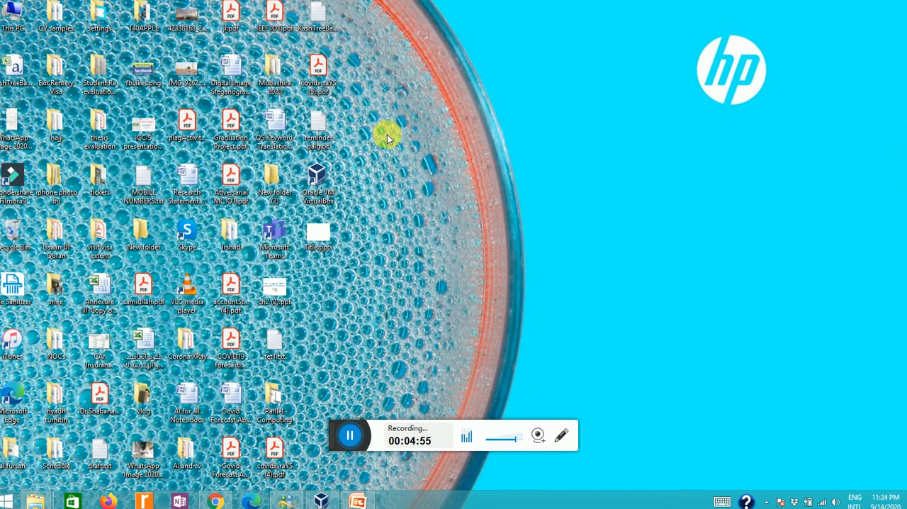
left_click(319, 501)
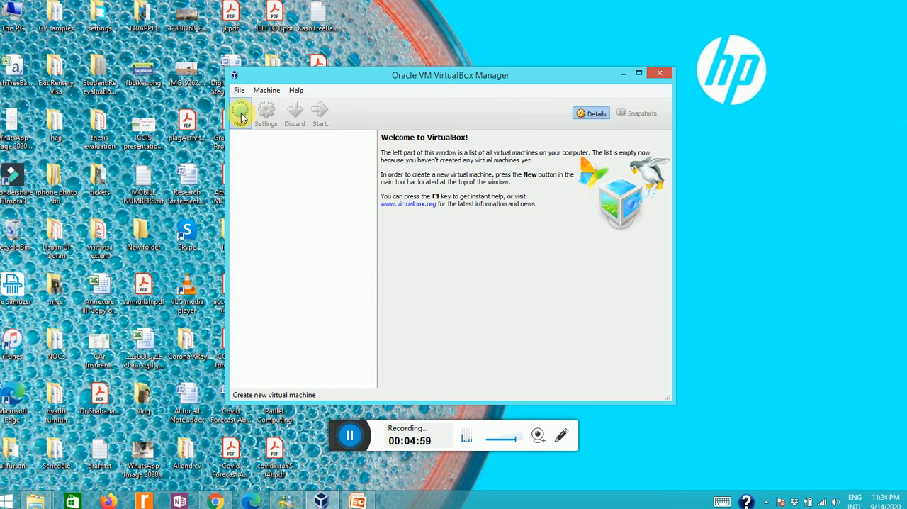
left_click(240, 117)
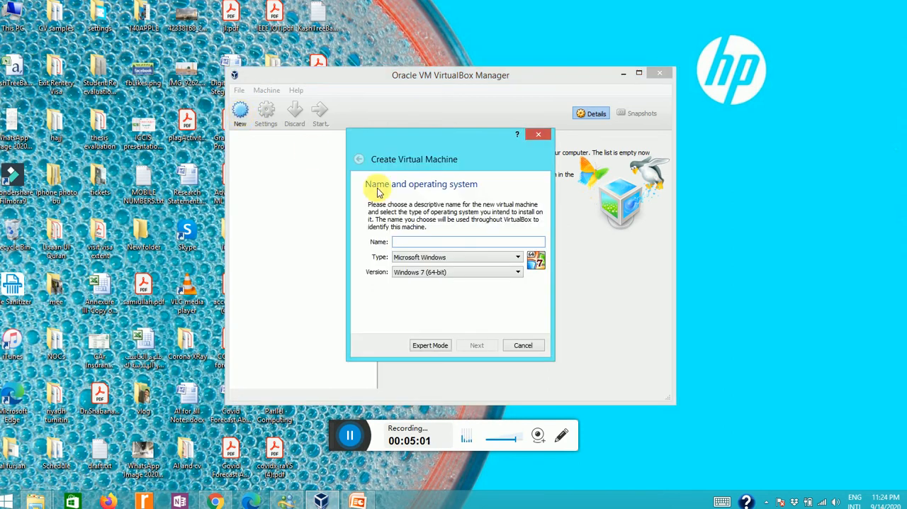
type("CentOS")
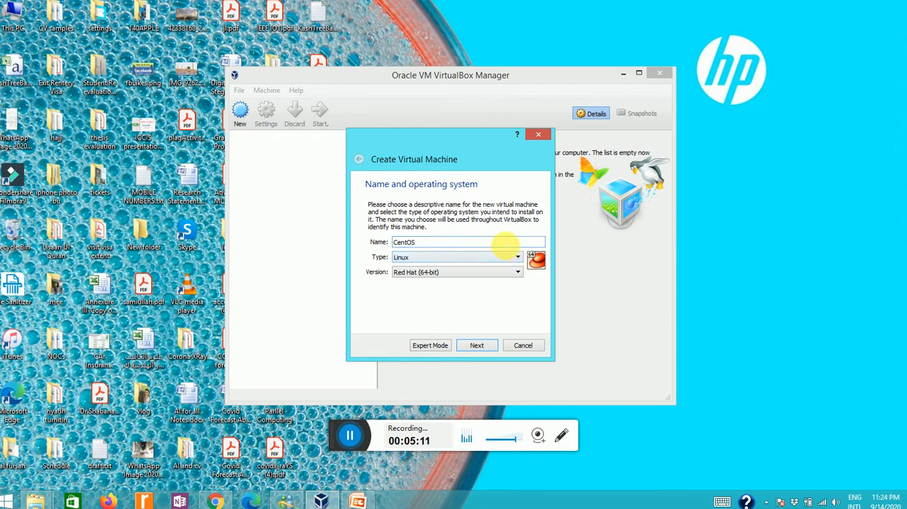
left_click(516, 257)
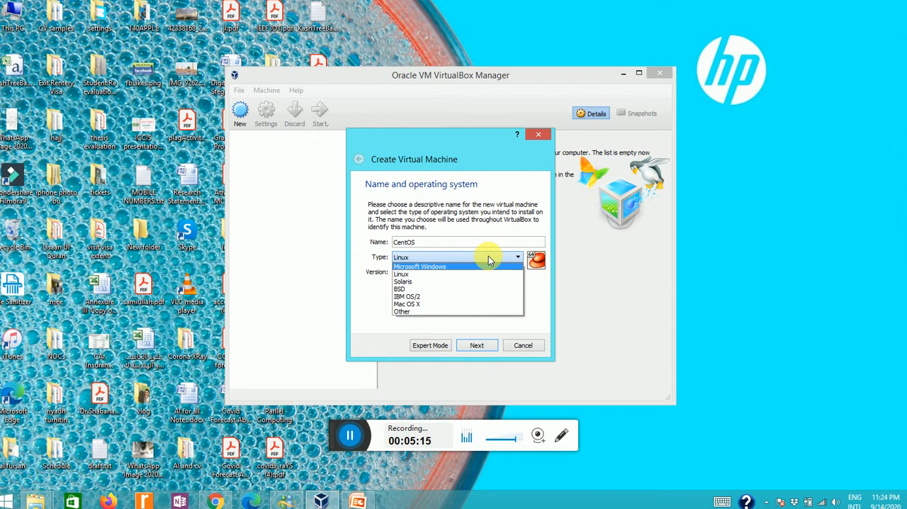
left_click(488, 258)
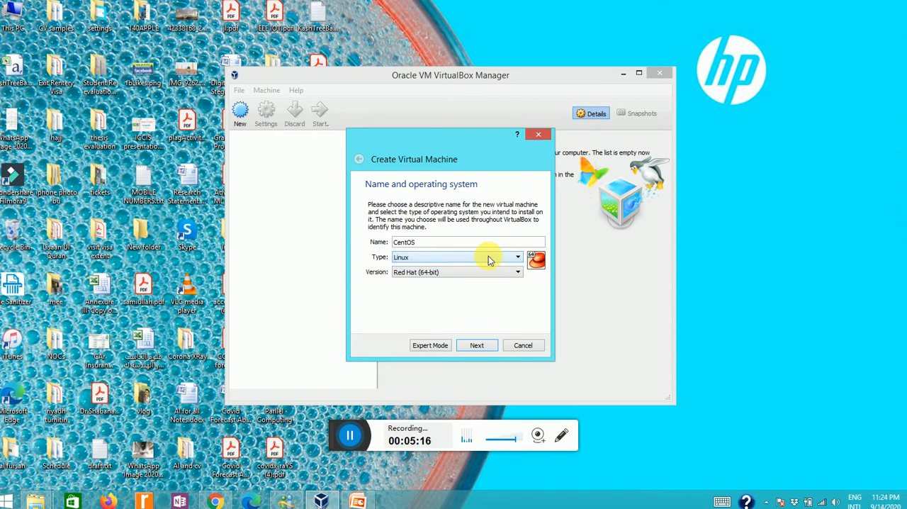
- Choose Red Hat (64-bit) as the new machine's version and continue to the memory size page
left_click(519, 275)
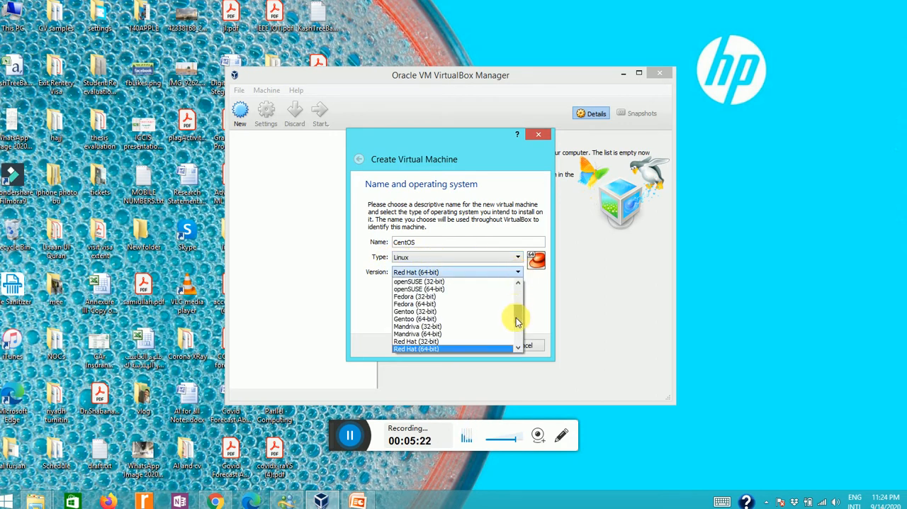
left_click_drag(518, 312, 515, 337)
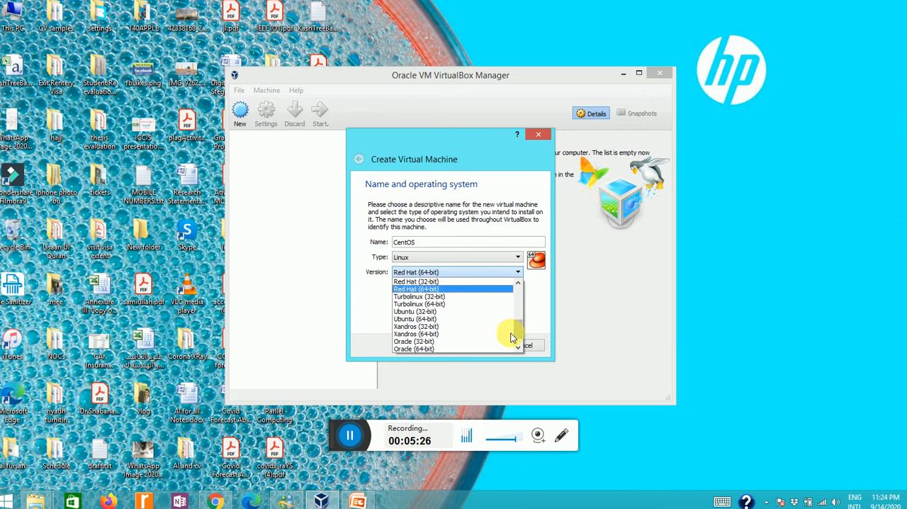
left_click(417, 290)
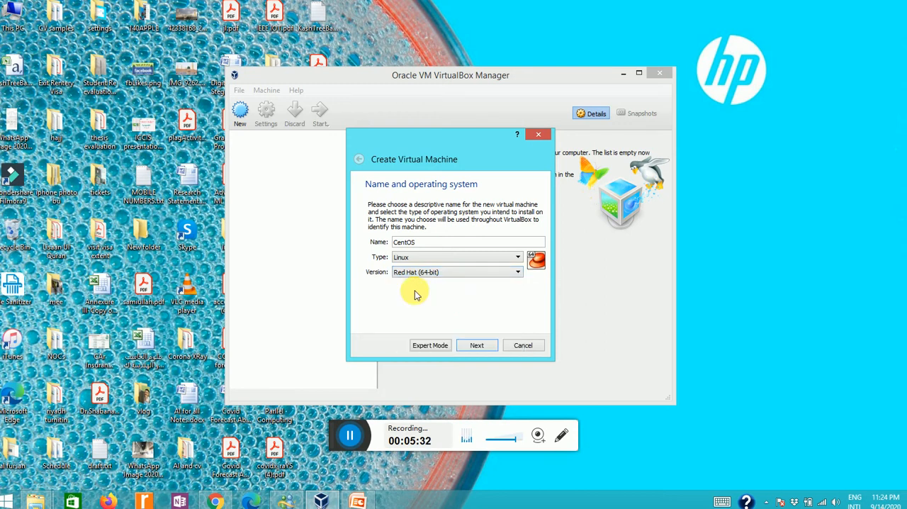
left_click(515, 273)
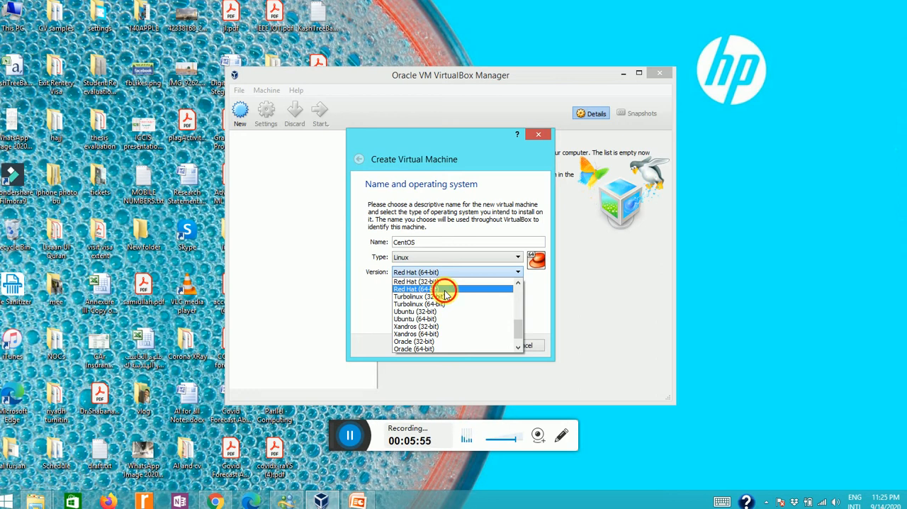
left_click(444, 290)
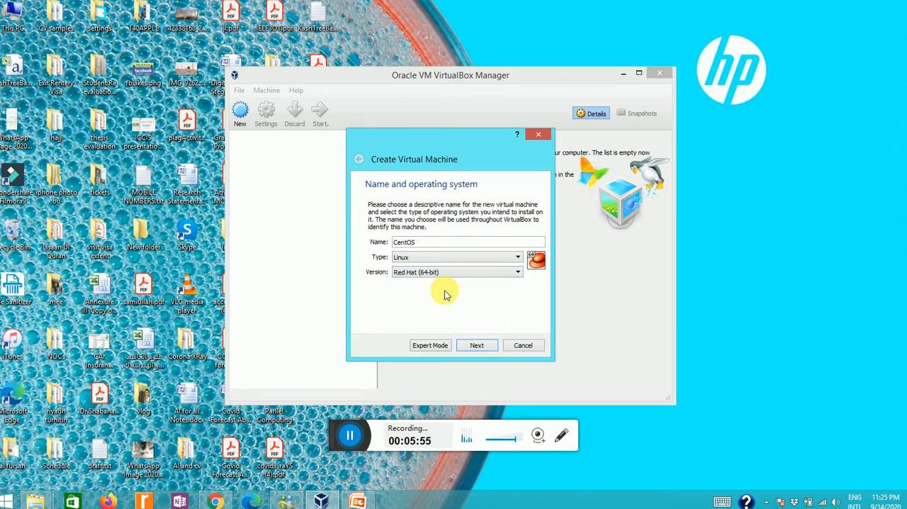
left_click(476, 344)
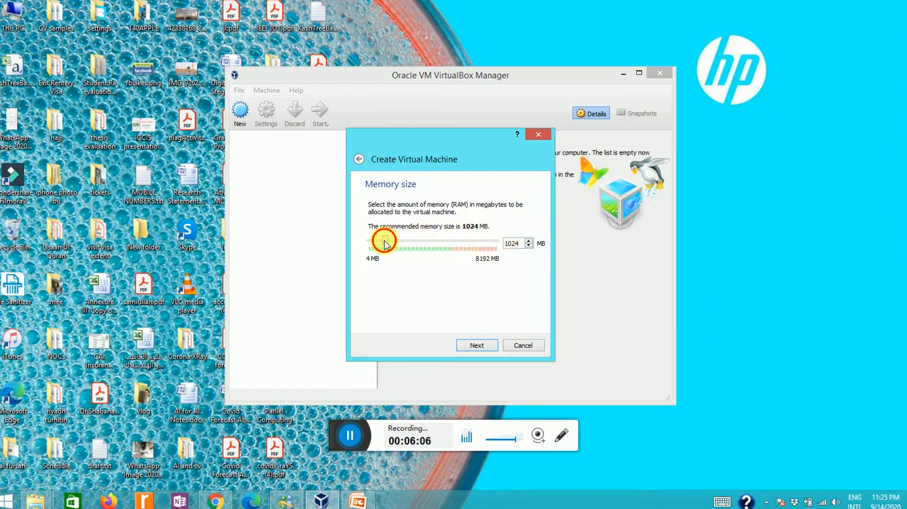
- Allocate 4522 MB of memory to the virtual machine and continue to the hard disk page
left_click_drag(384, 244, 407, 244)
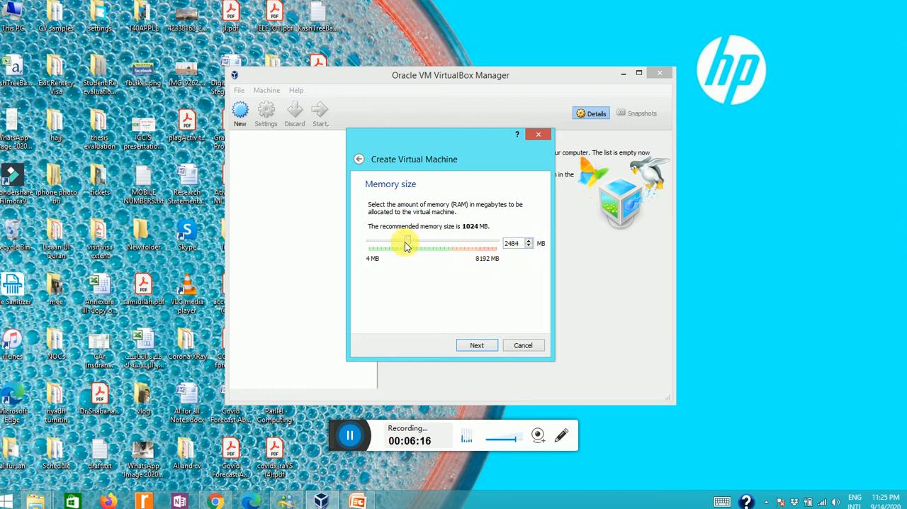
left_click_drag(406, 243, 437, 245)
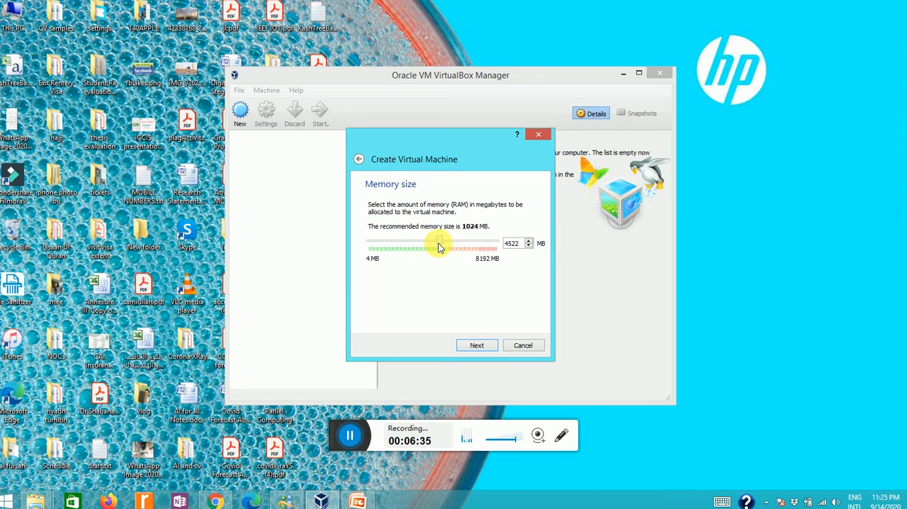
left_click(484, 345)
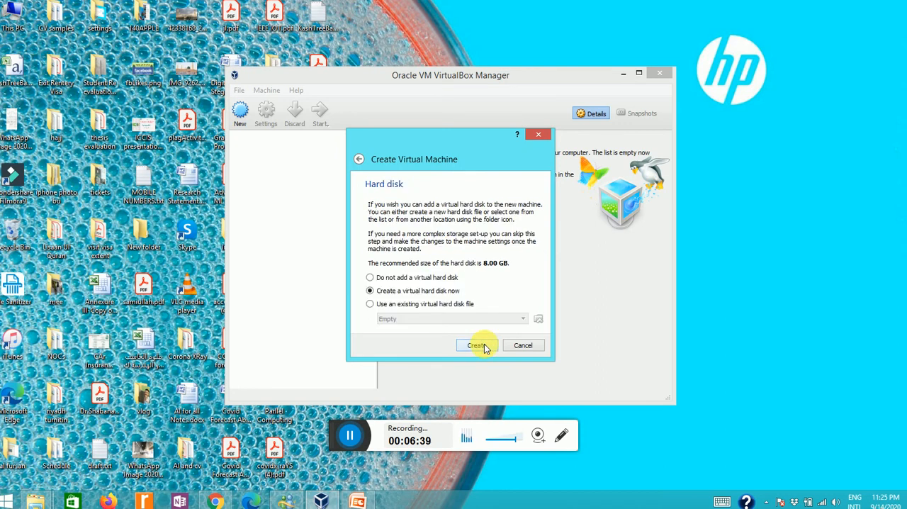
- Create the machine using the existing virtual hard disk file CentOS 8.2.2004 (64bit).vdi from the VirtualBoxOs\64bit folder
left_click(371, 304)
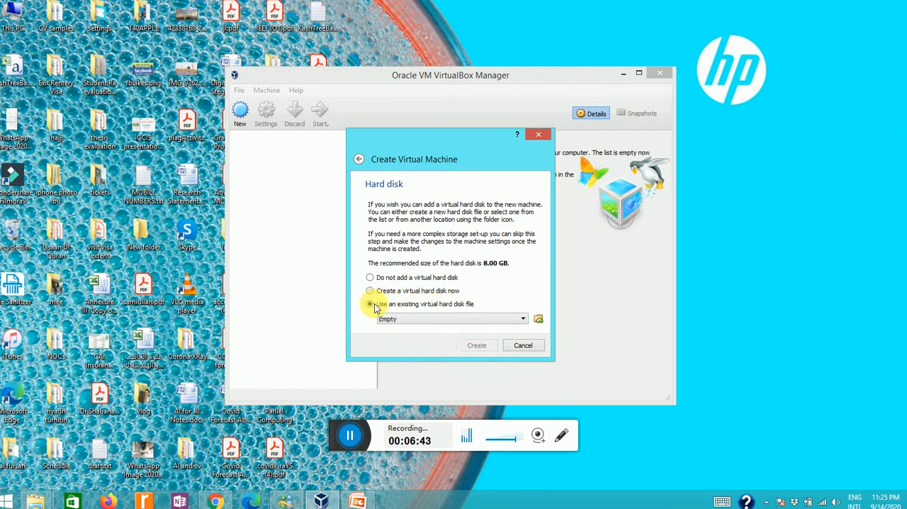
left_click(538, 320)
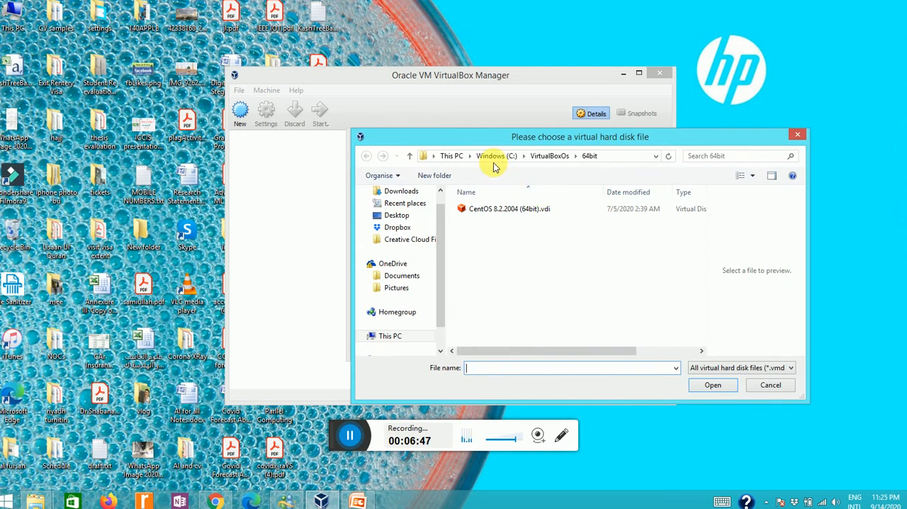
left_click(540, 155)
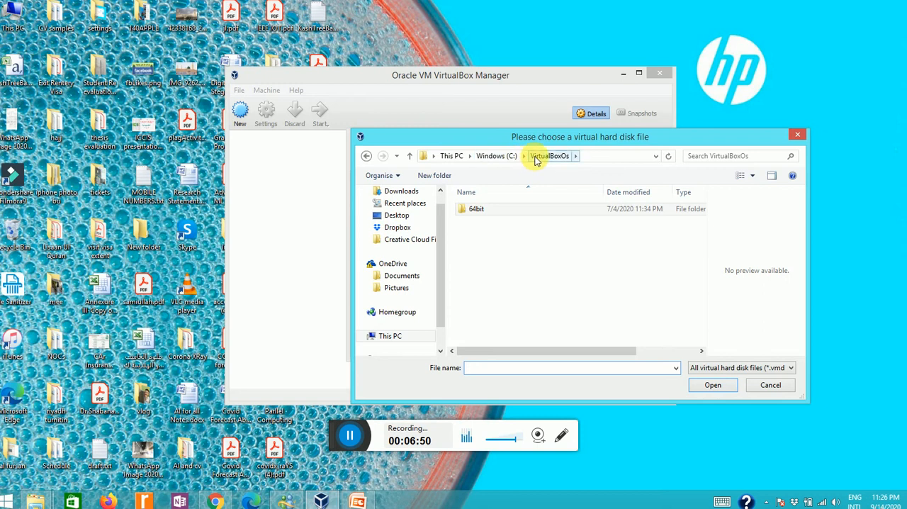
left_click(537, 158)
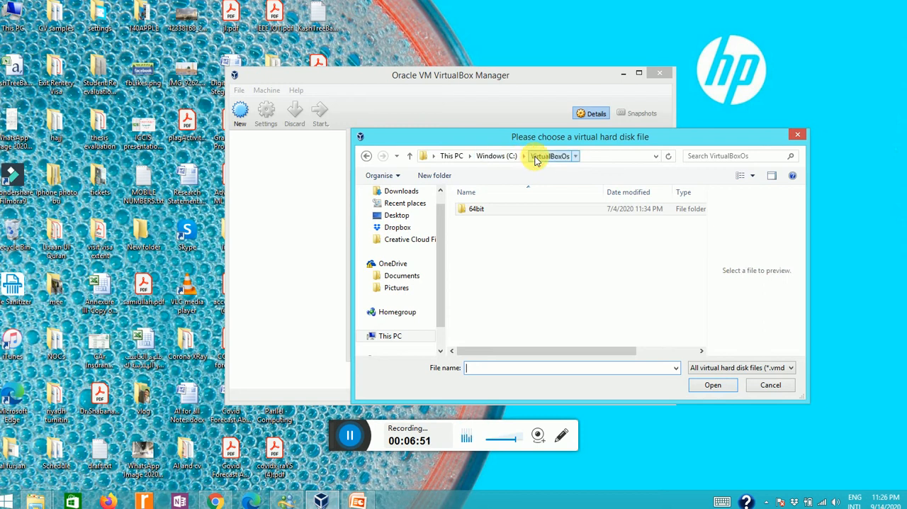
double_click(477, 209)
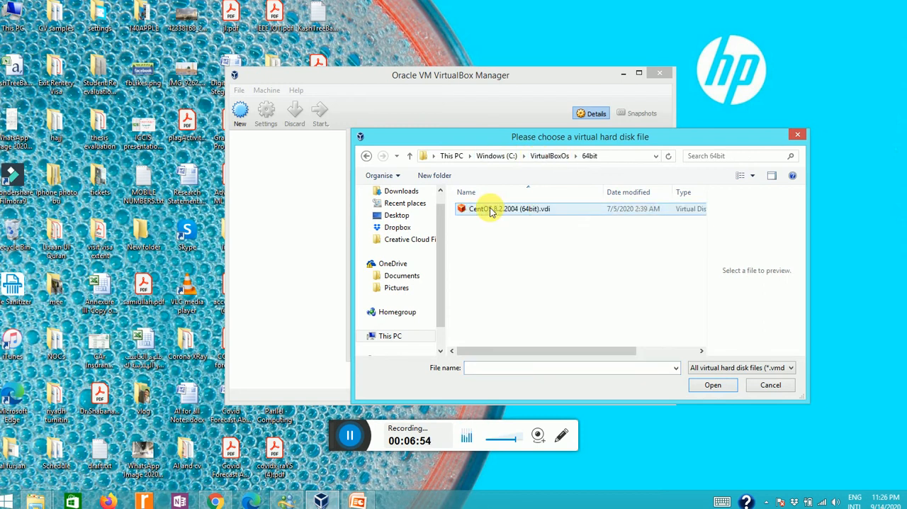
left_click(489, 212)
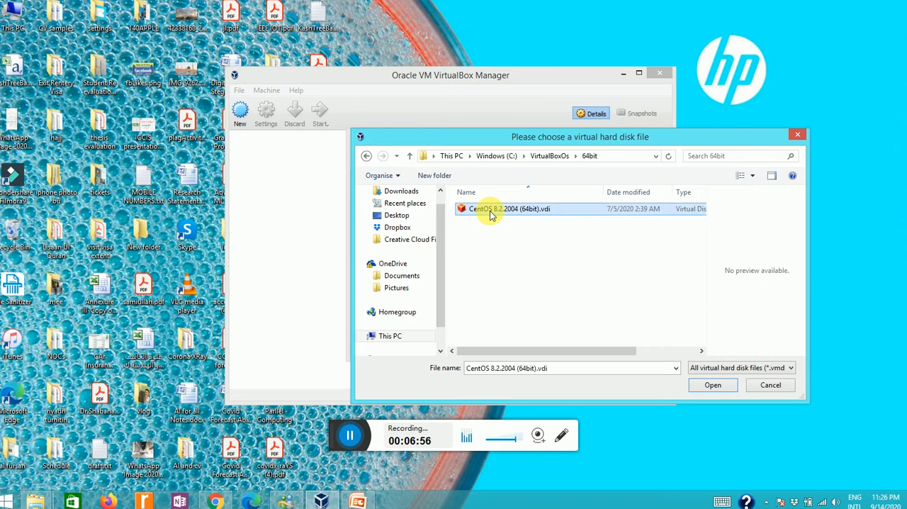
left_click(705, 386)
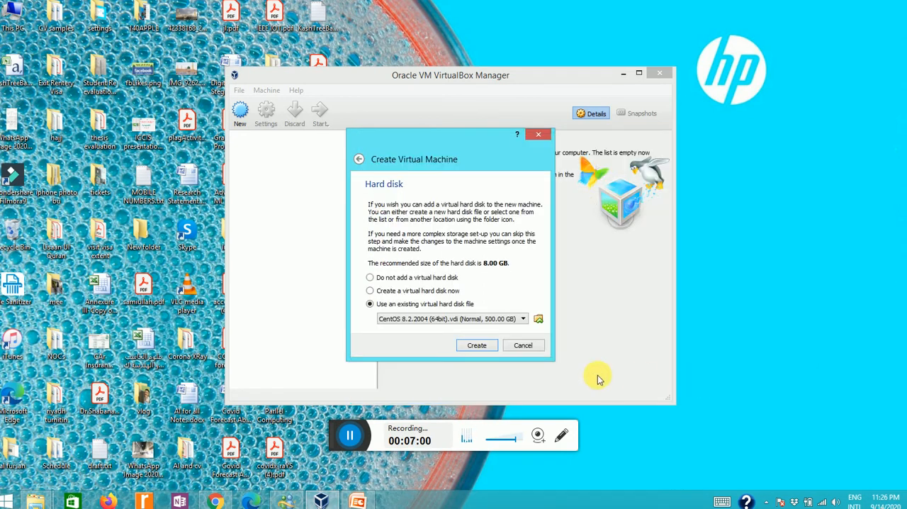
left_click(476, 345)
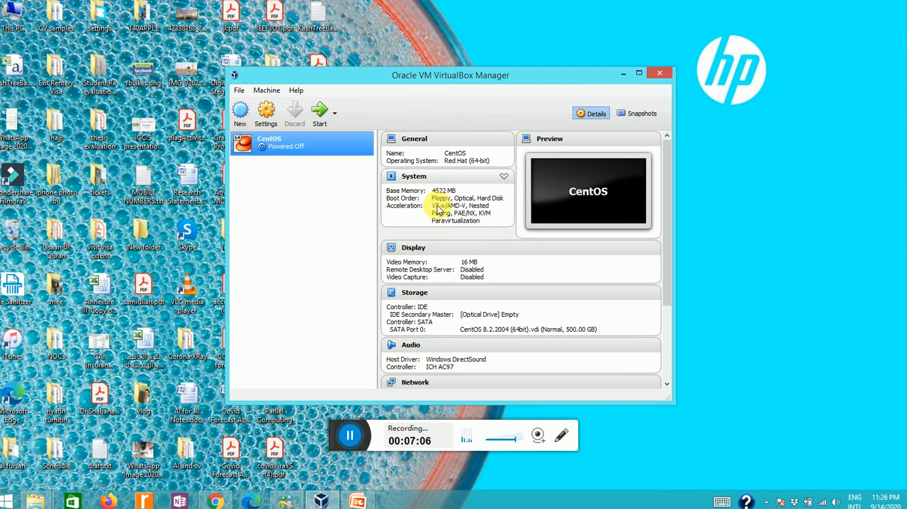
- Attach network Adapter 1 of the CentOS machine to Bridged Adapter and save the settings
left_click(273, 122)
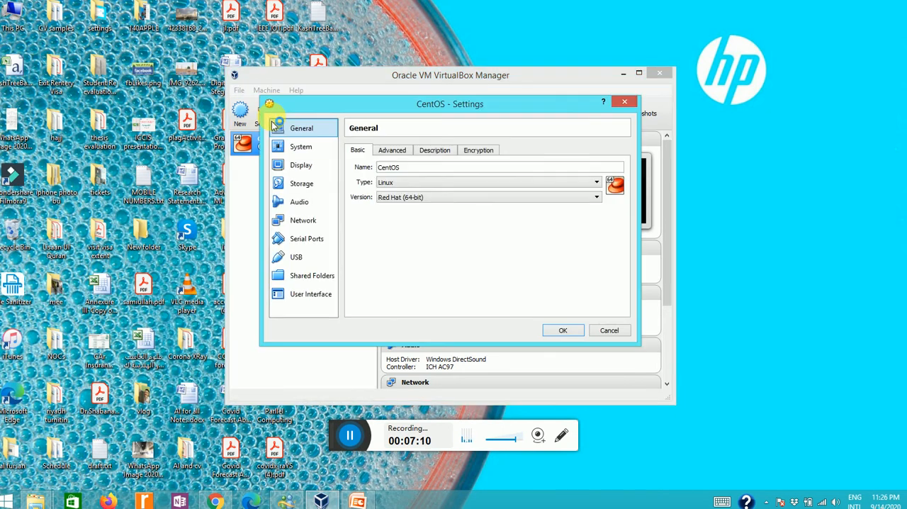
left_click(316, 221)
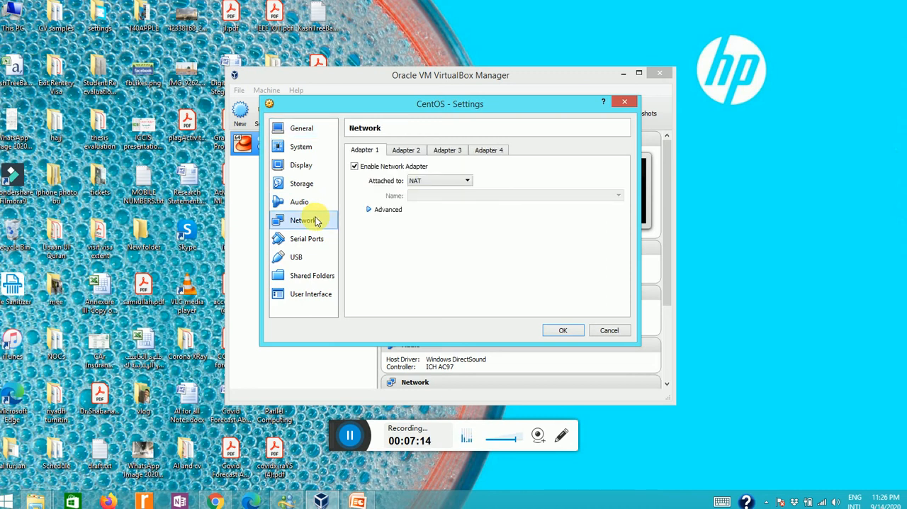
left_click(465, 181)
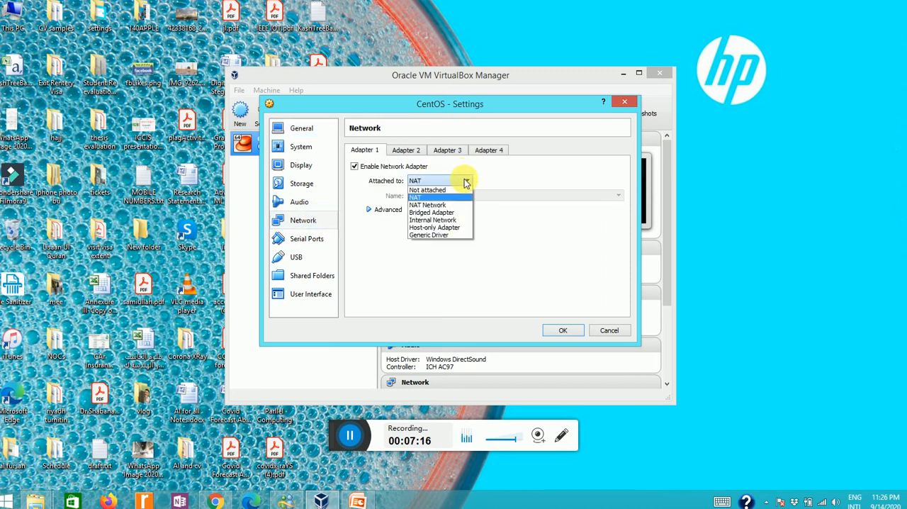
left_click(433, 212)
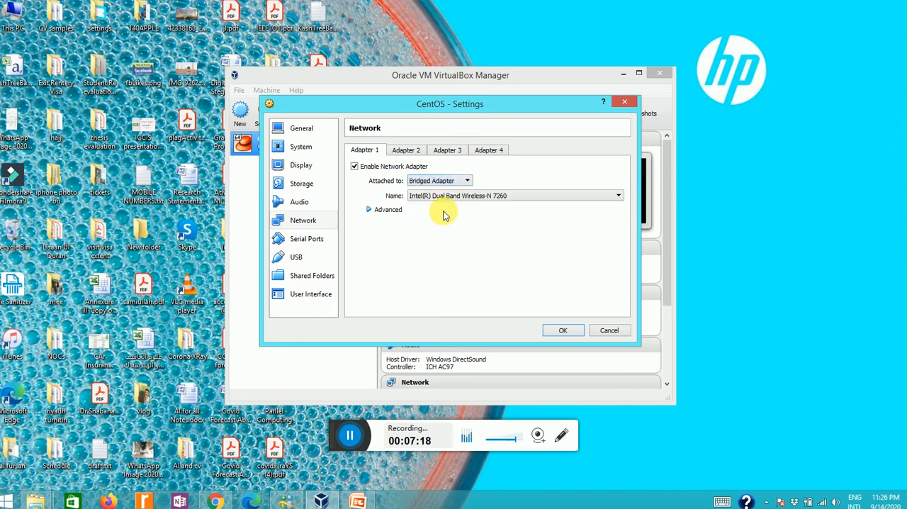
left_click(560, 330)
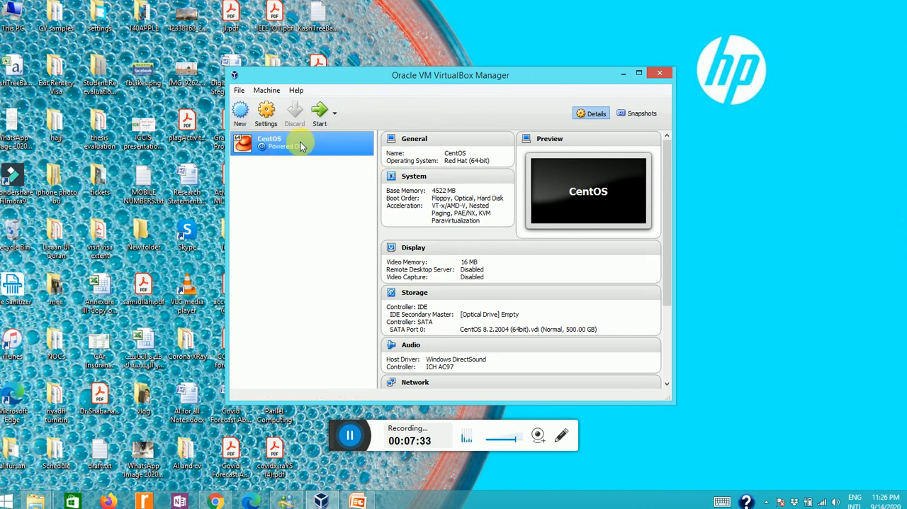
- Launch the CentOS virtual machine with Detachable Start and dismiss the keyboard capture and mouse integration notices
left_click(334, 112)
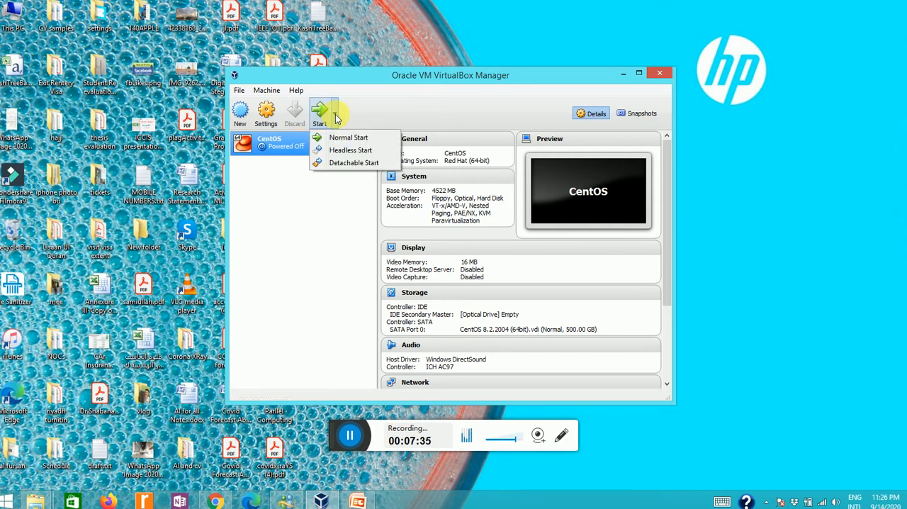
left_click(337, 162)
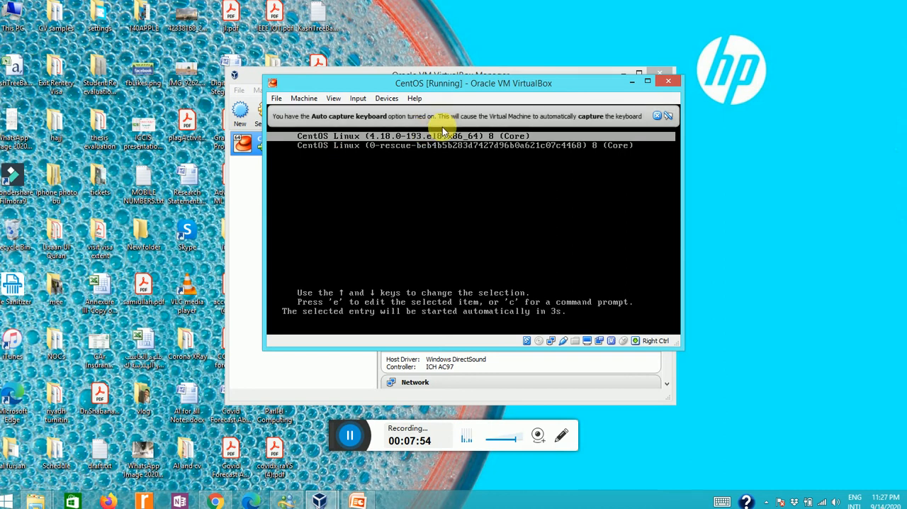
left_click(656, 116)
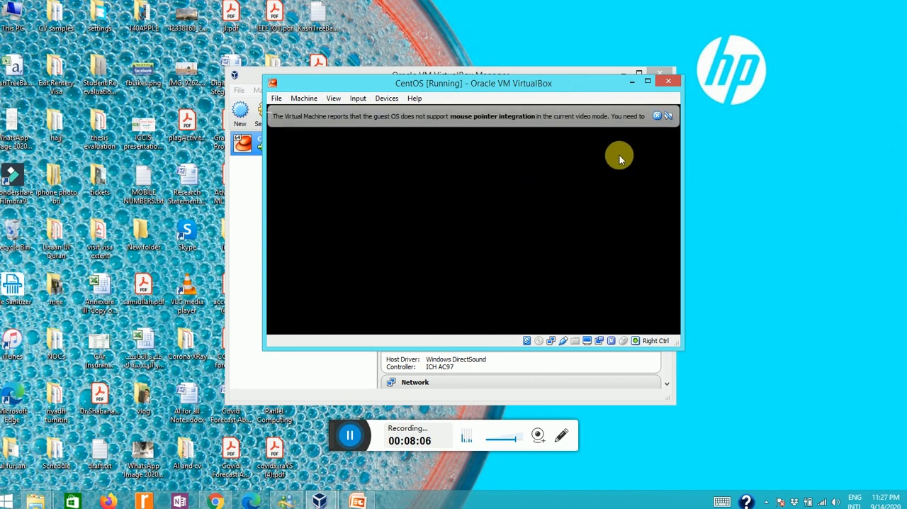
left_click(657, 115)
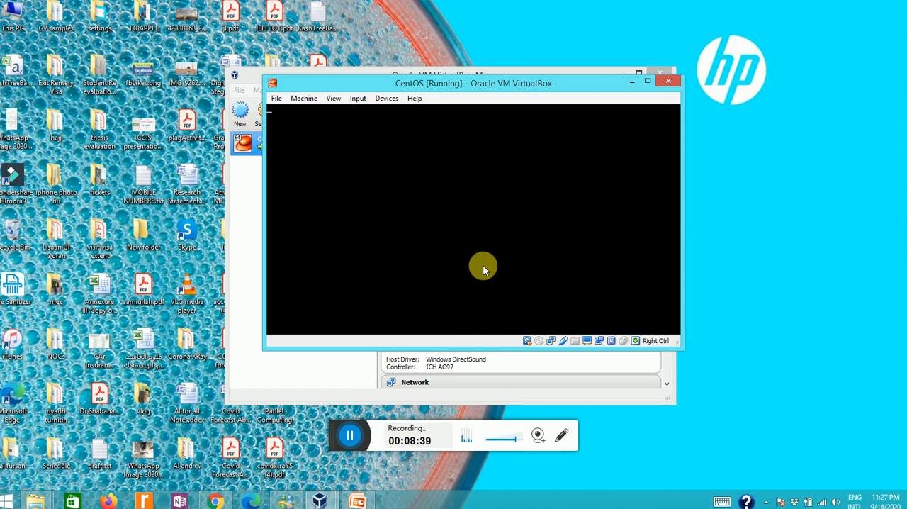
- Let the virtual machine capture the mouse and keyboard, and sign in to CentOS with the listed account's password
left_click(501, 229)
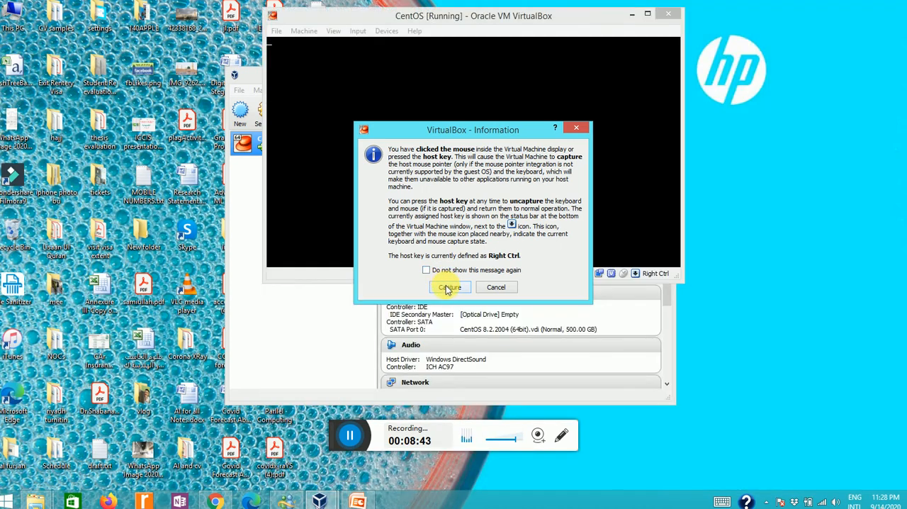
left_click(449, 287)
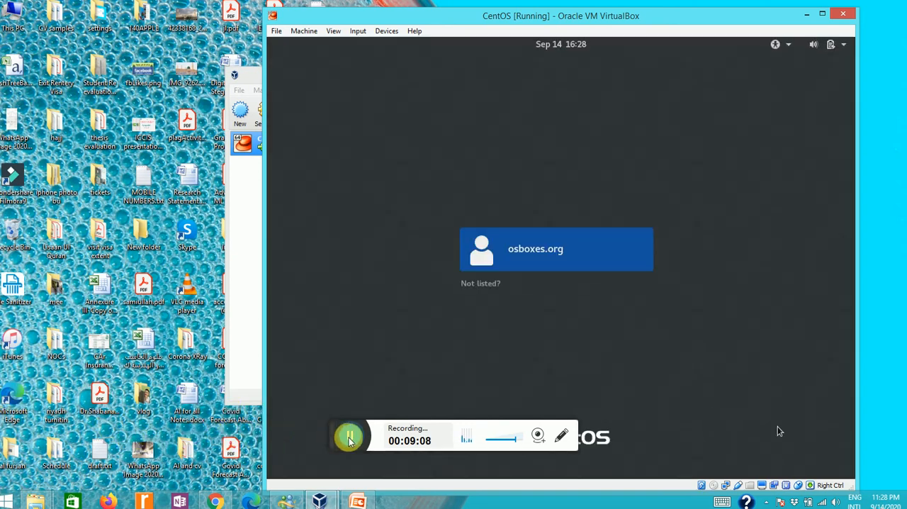
left_click(502, 268)
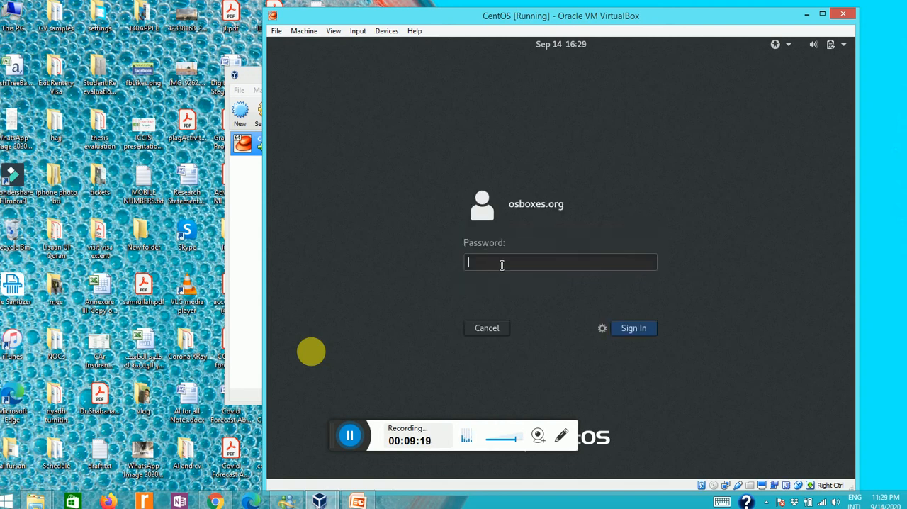
type("osboxes.org")
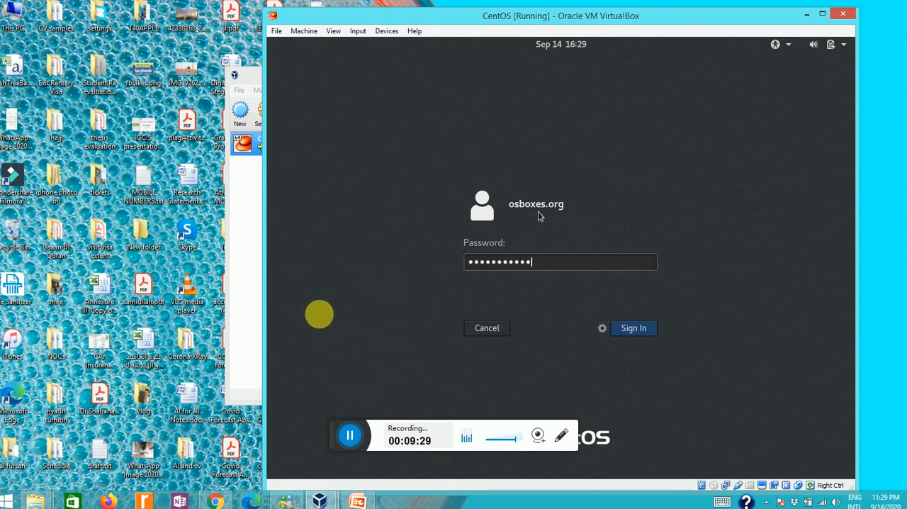
left_click(632, 330)
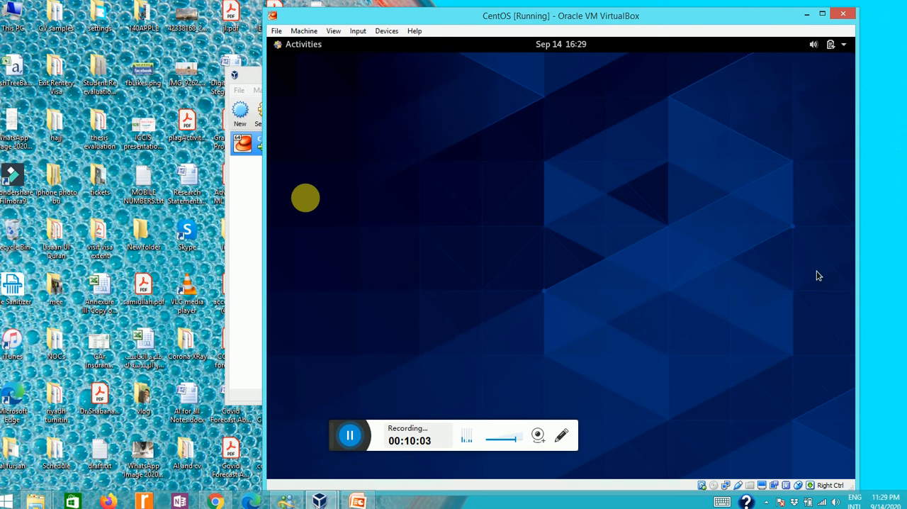
right_click(817, 274)
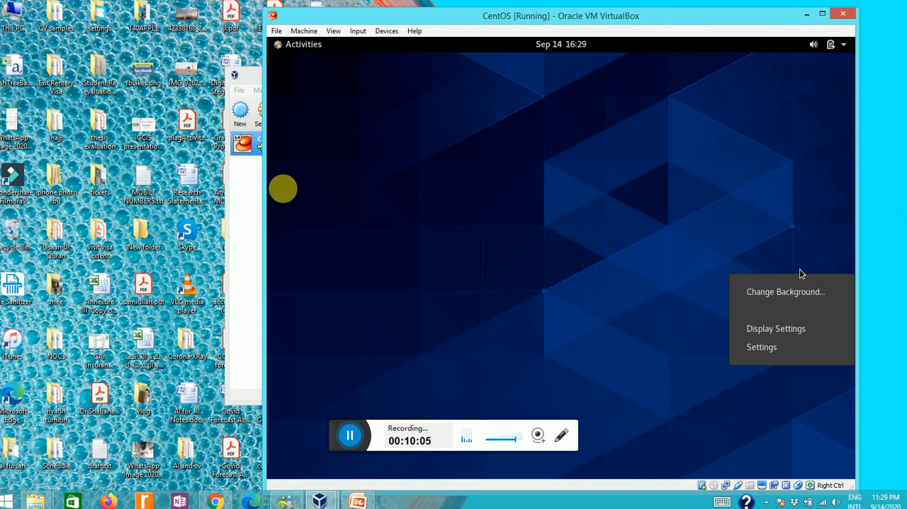
left_click(794, 261)
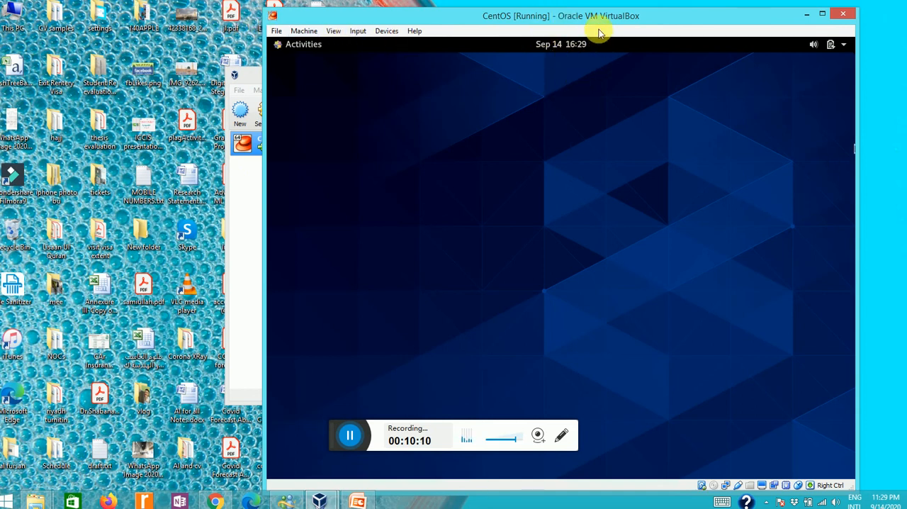
right_click(791, 164)
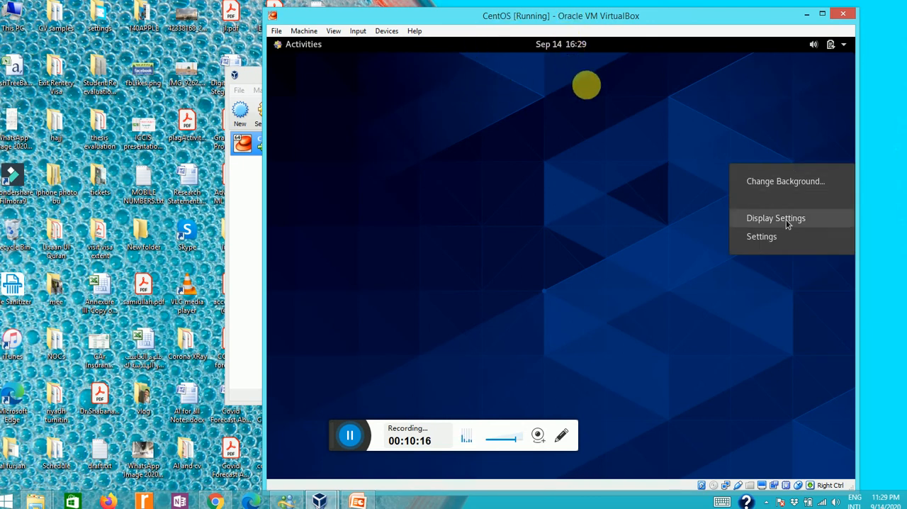
left_click(657, 162)
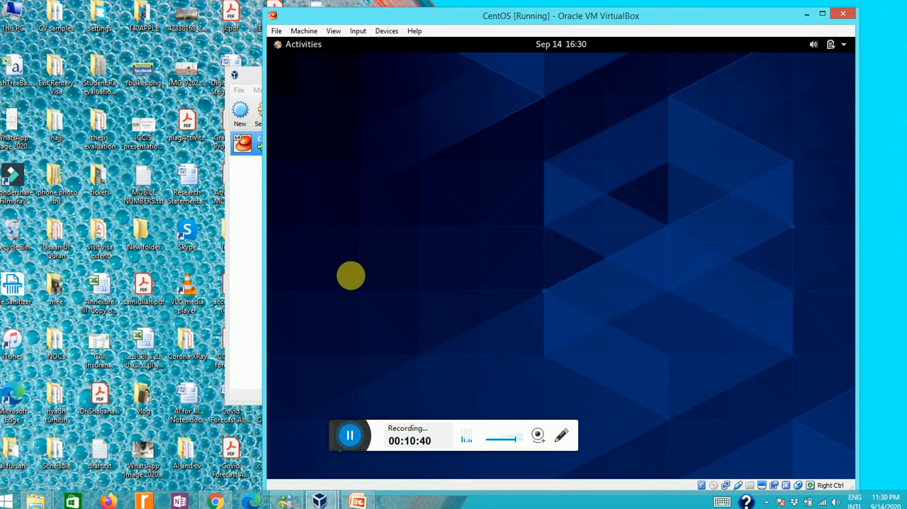
right_click(351, 275)
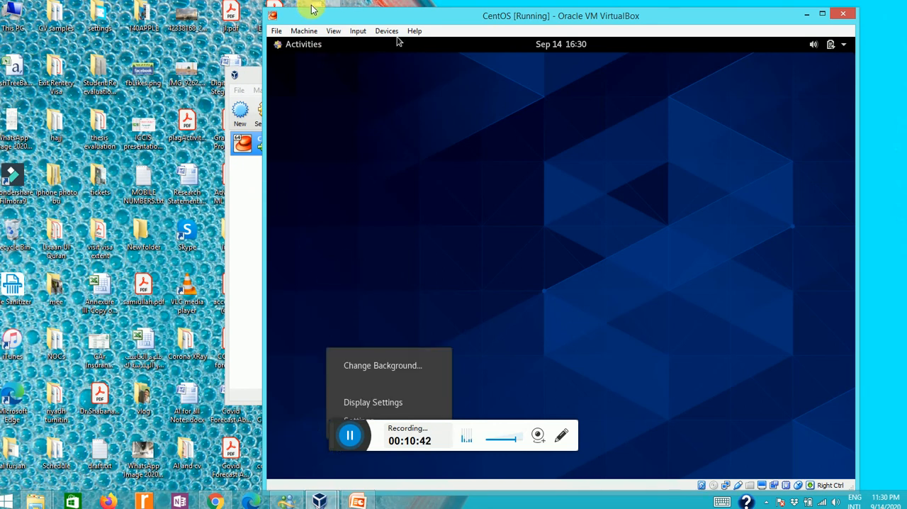
mouse_move(301, 18)
left_mouse_down()
mouse_move(162, 2)
mouse_move(117, 55)
mouse_move(202, 88)
mouse_move(305, 311)
mouse_move(405, 324)
mouse_move(499, 303)
left_mouse_up()
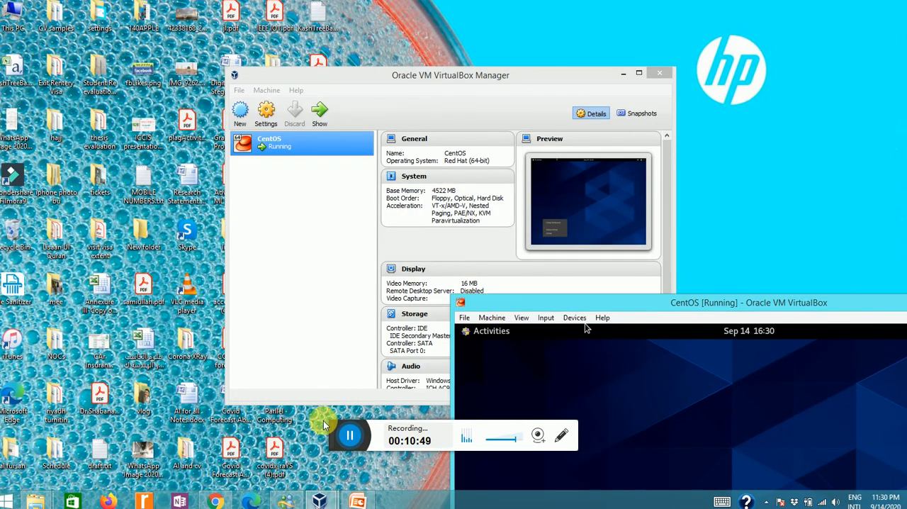
left_click_drag(337, 432, 13, 142)
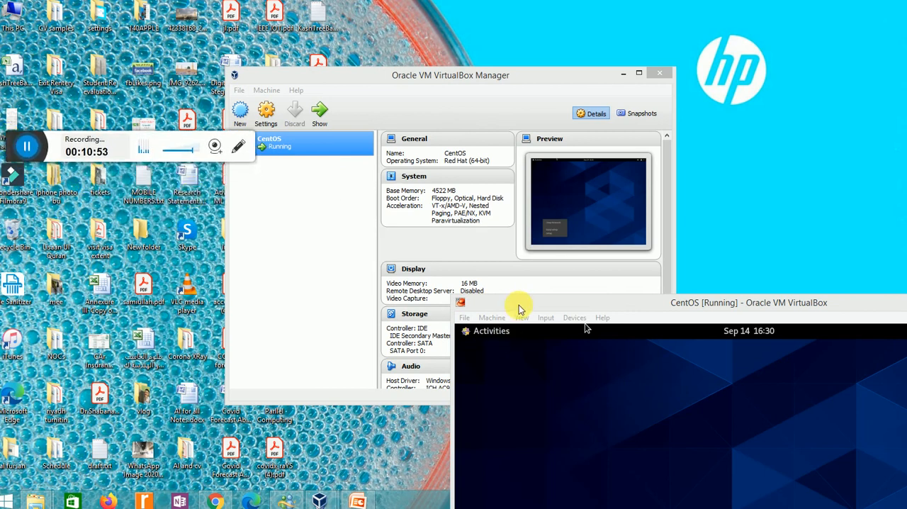
left_click_drag(521, 310, 333, 8)
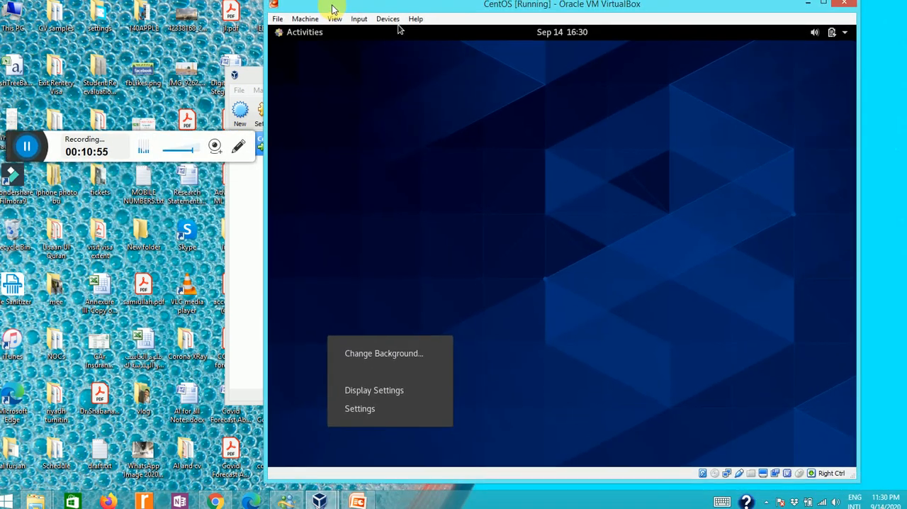
- Capture input in the virtual machine again and view the CentOS system menu with the sound, network and power entries
left_click(842, 35)
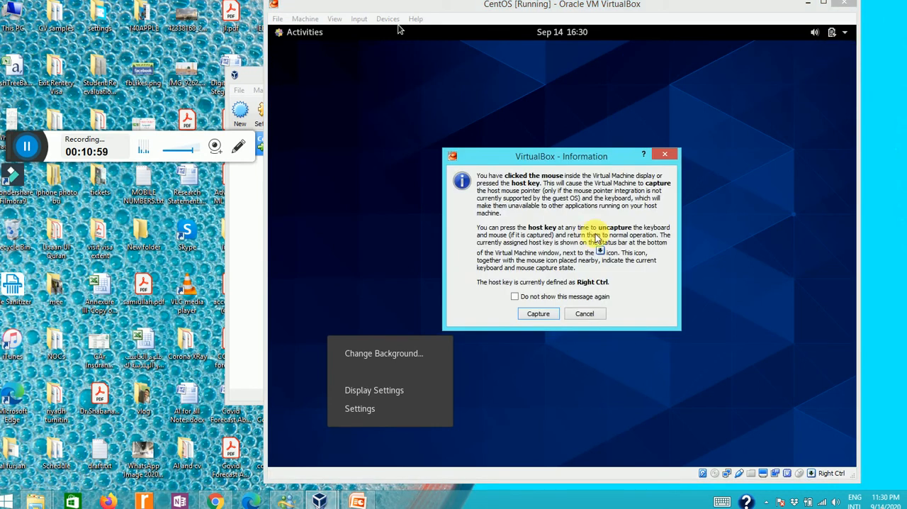
left_click(538, 313)
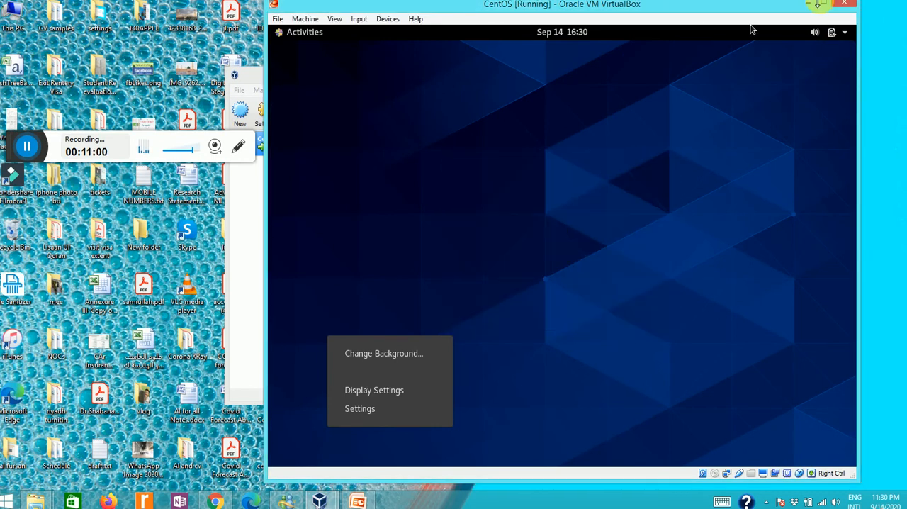
left_click(847, 34)
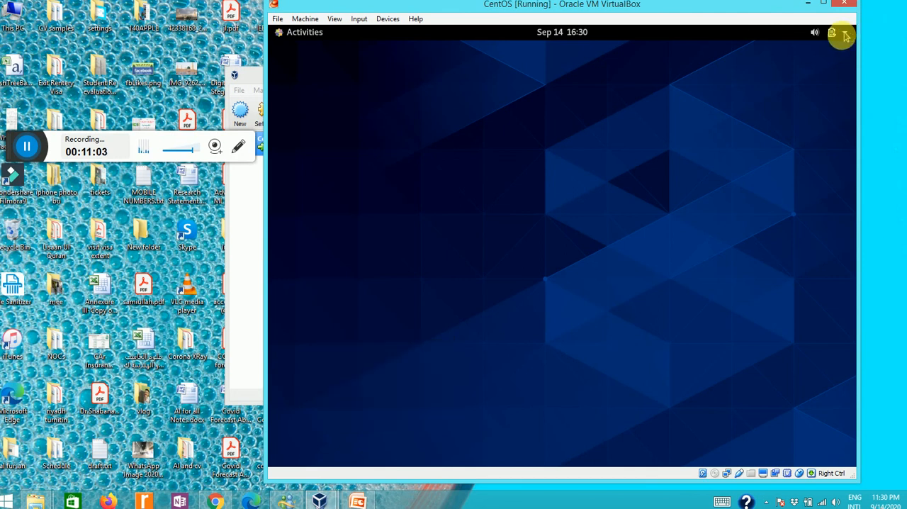
left_click(846, 34)
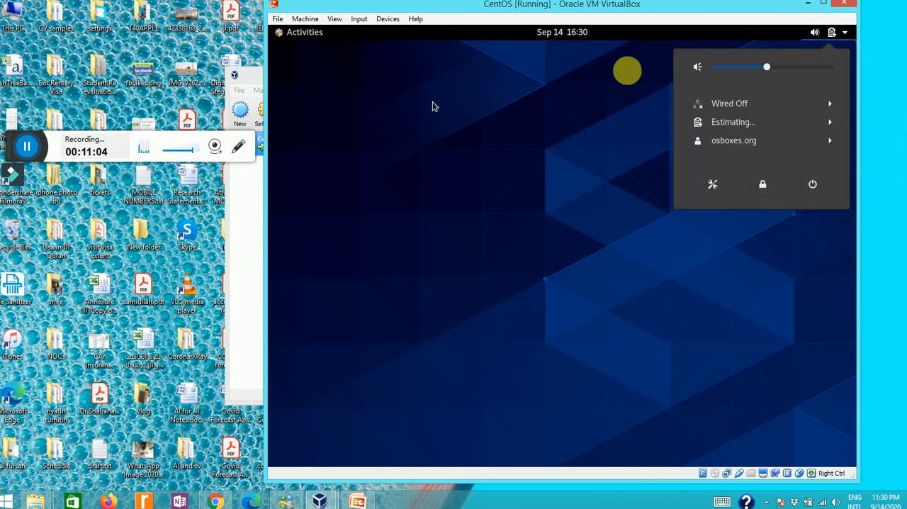
left_click(546, 145)
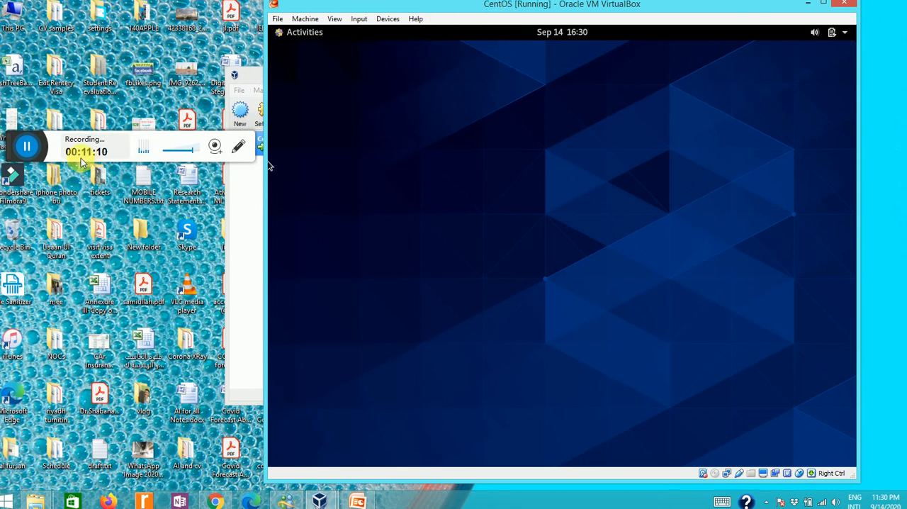
left_click(34, 150)
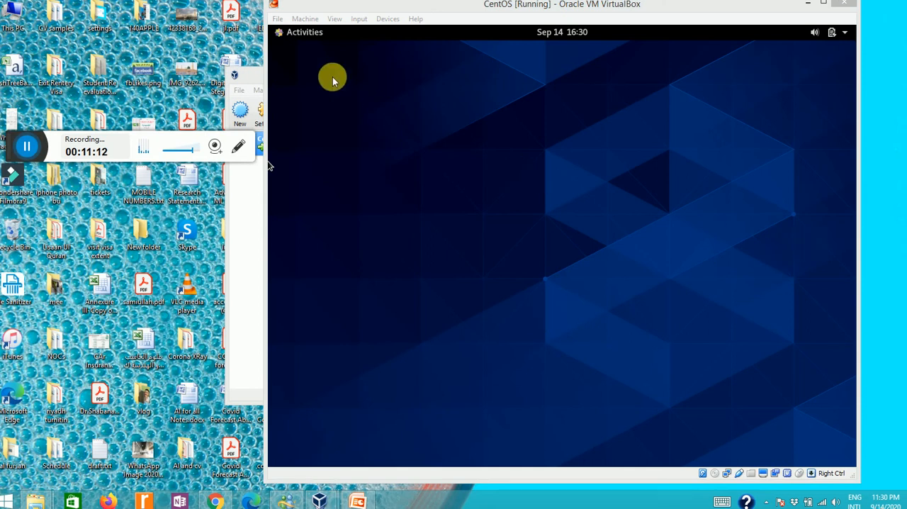
- Find Terminal by searching the Activities overview for "ter", launch it, and list the home folder with ls
left_click(308, 34)
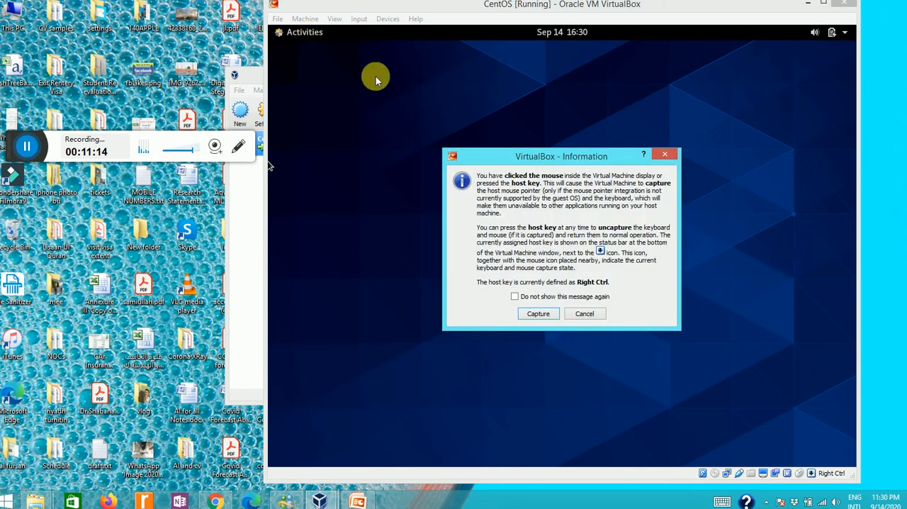
left_click(539, 314)
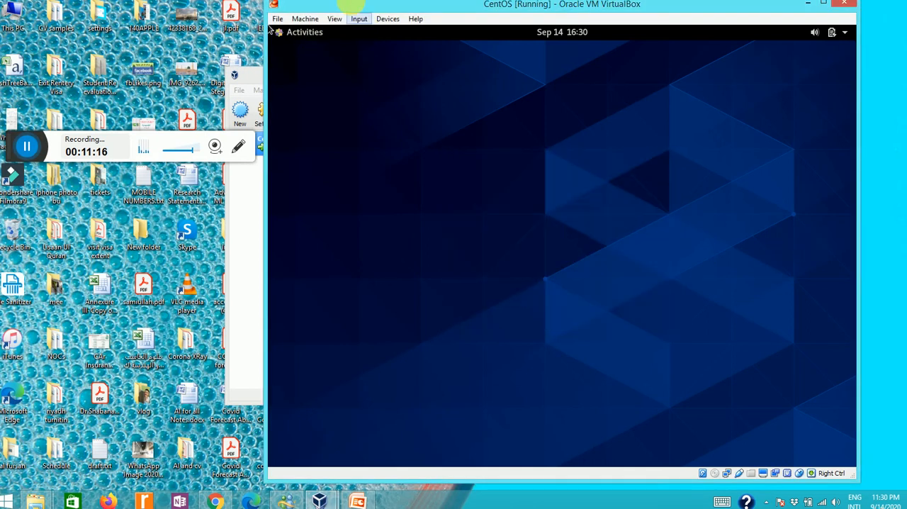
left_click(298, 37)
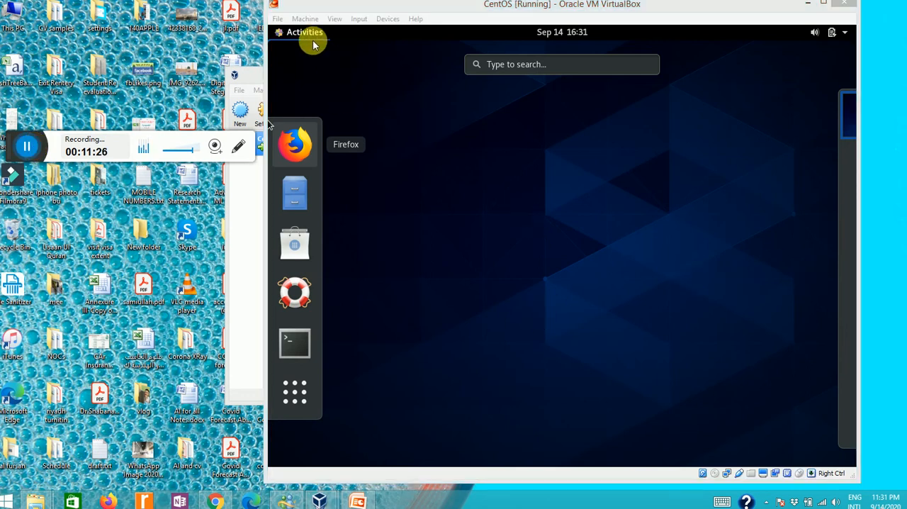
left_click(299, 345)
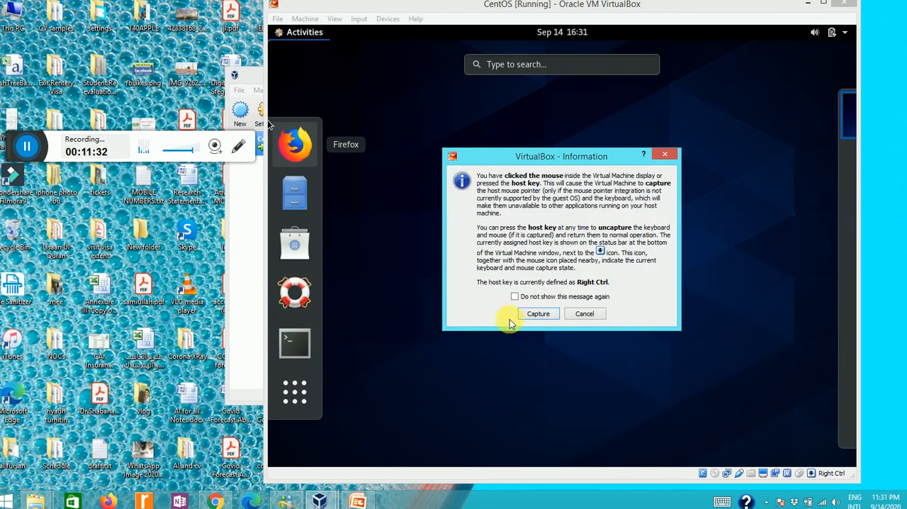
left_click(537, 314)
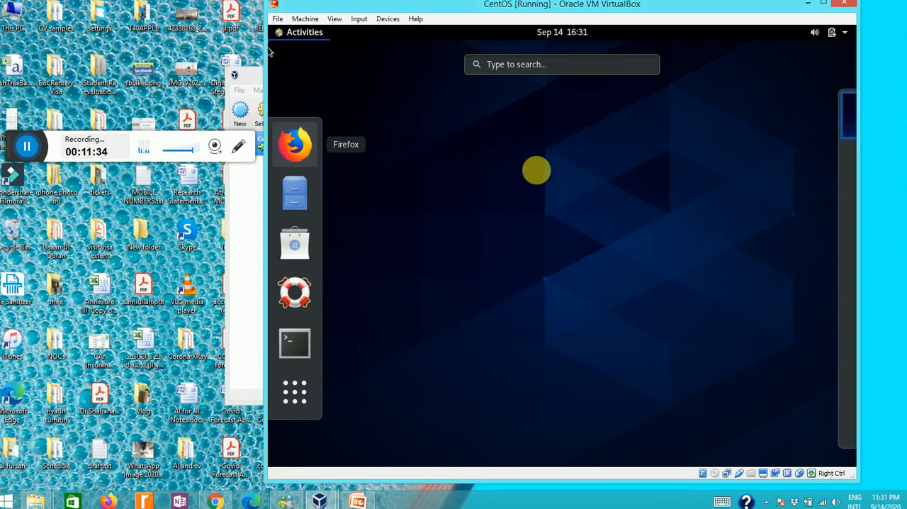
left_click(499, 67)
type("t")
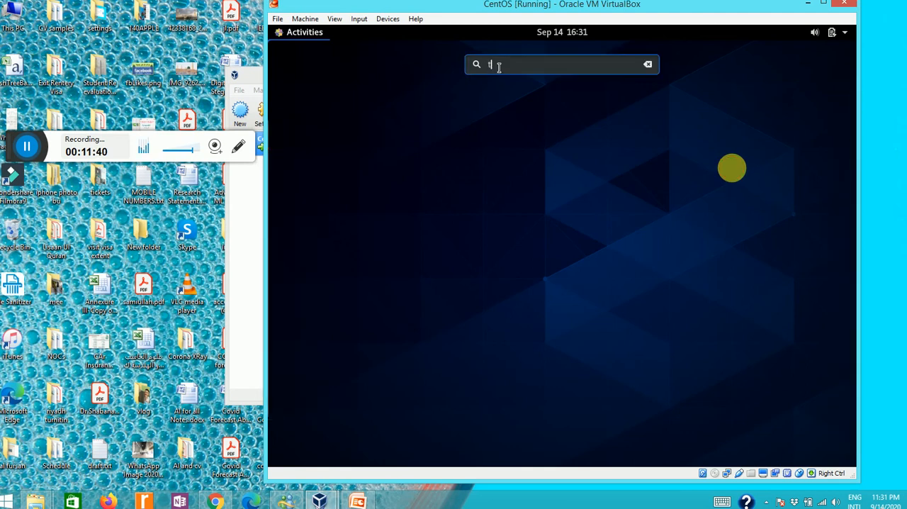
type("er")
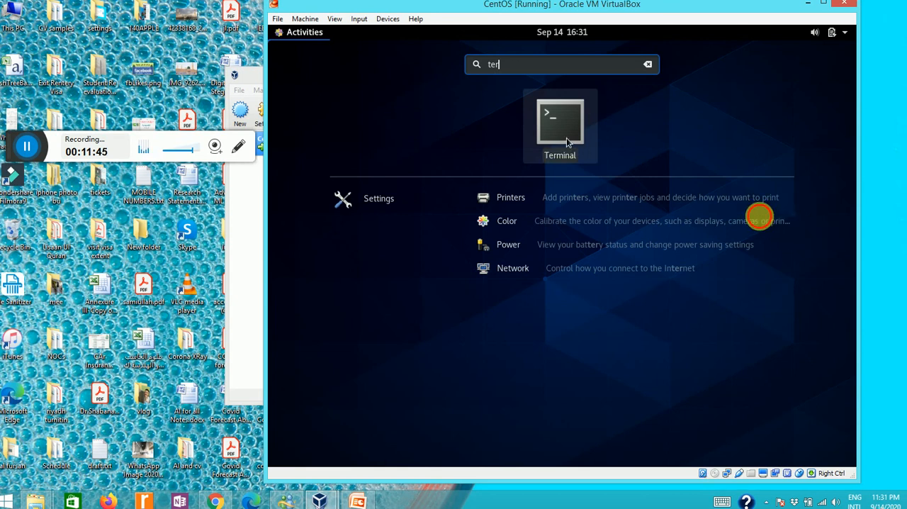
left_click(567, 141)
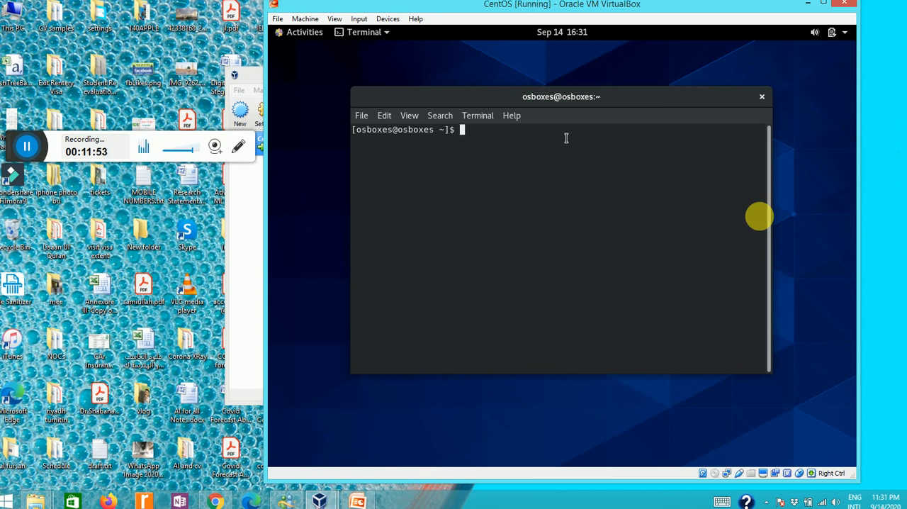
type("ls")
key("Return")
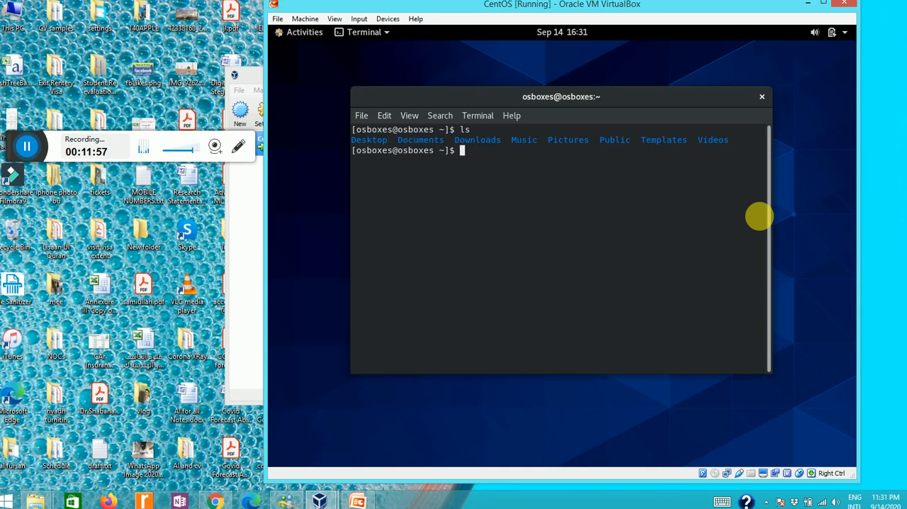
- Create a file with cat>first, enter the text "welcome to Virtual box....", and suspend the cat command
type("cat>first")
key("Return")
type("wel")
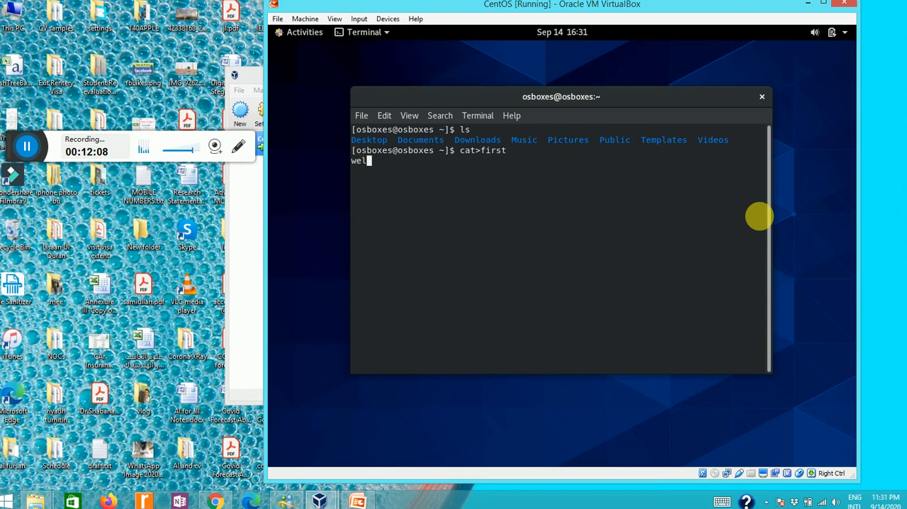
type("come to Virtual bo")
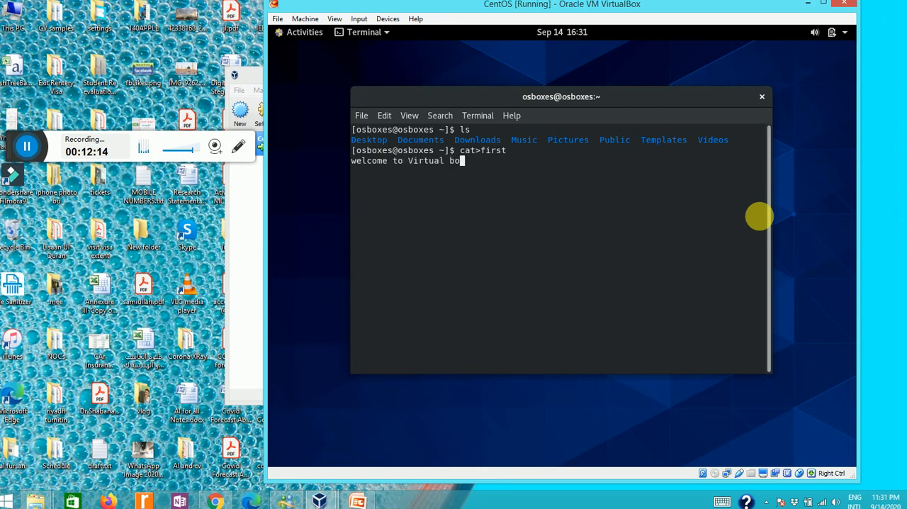
type("x....")
key("ctrl+z")
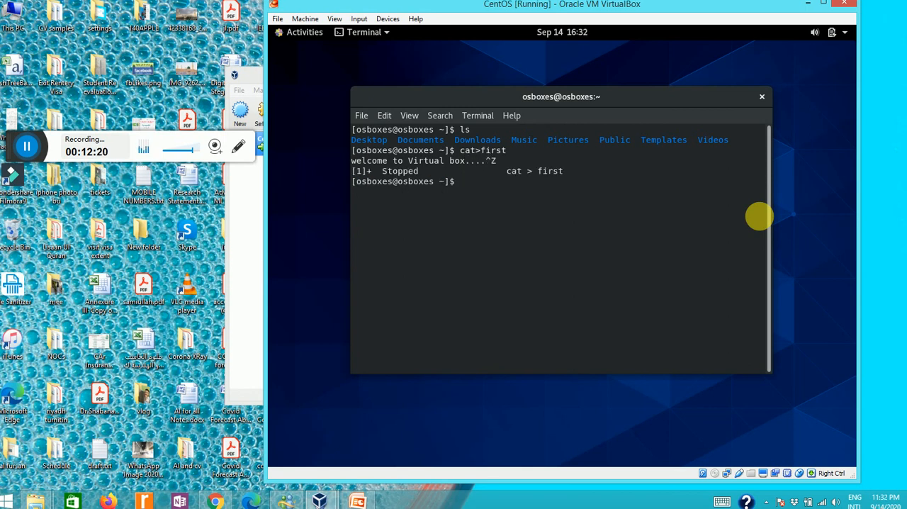
- Run ls again to check the home folder for the new file named first
type("ls")
key("Return")
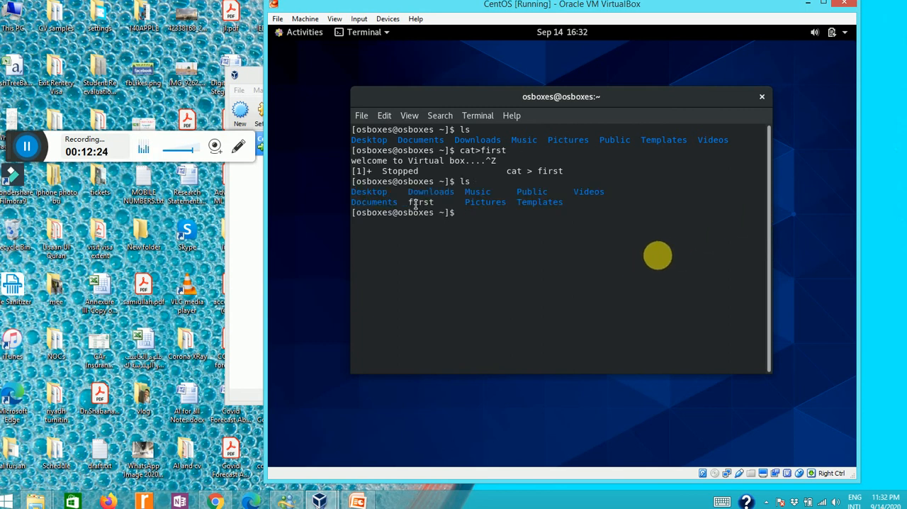
left_click(31, 154)
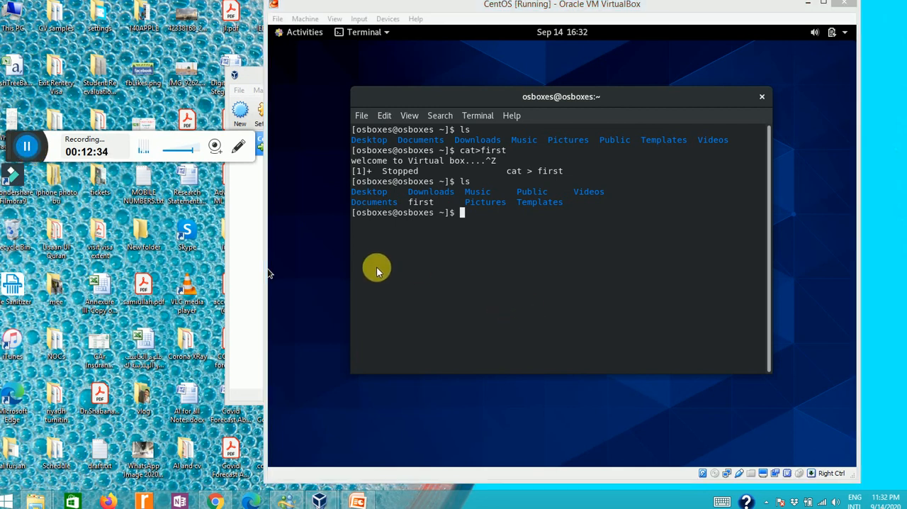